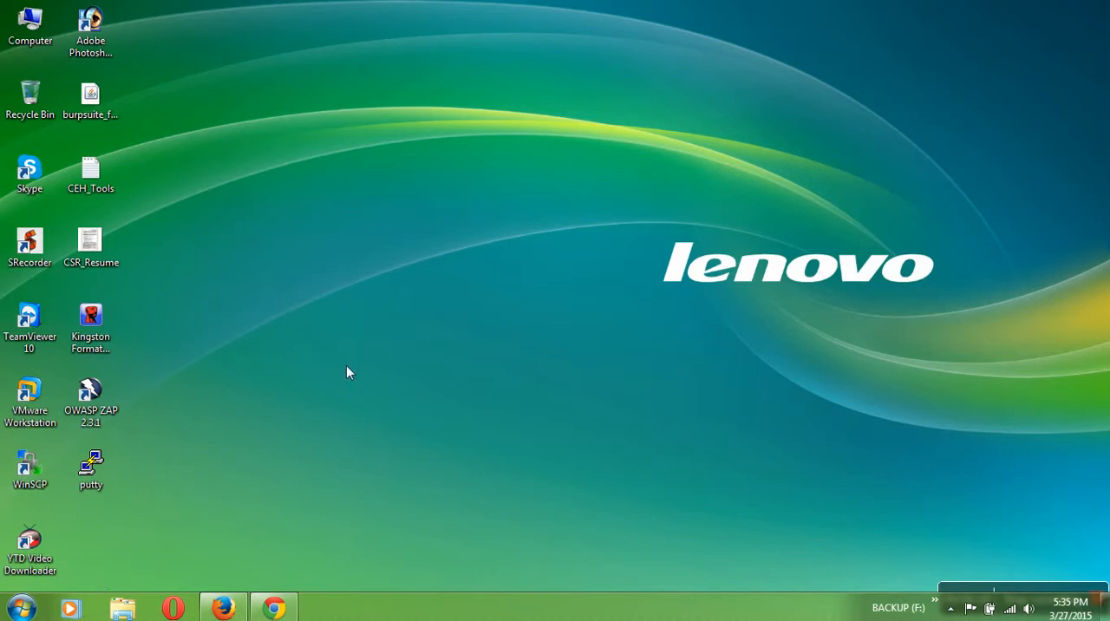
pyautogui.press('super+r')
pyautogui.write('c')
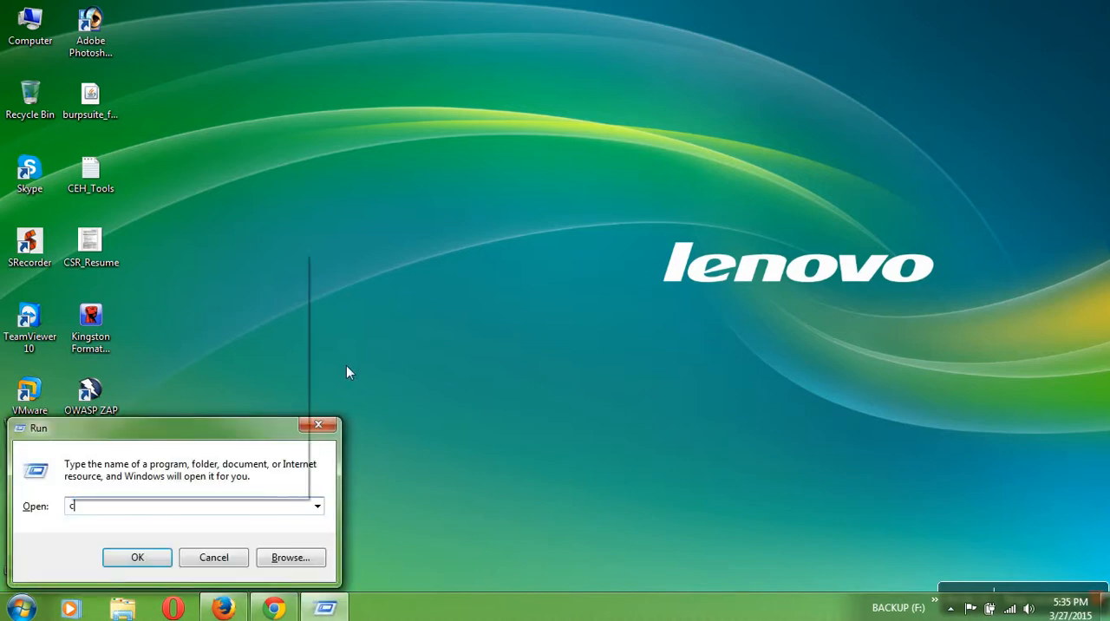
pyautogui.write('md')
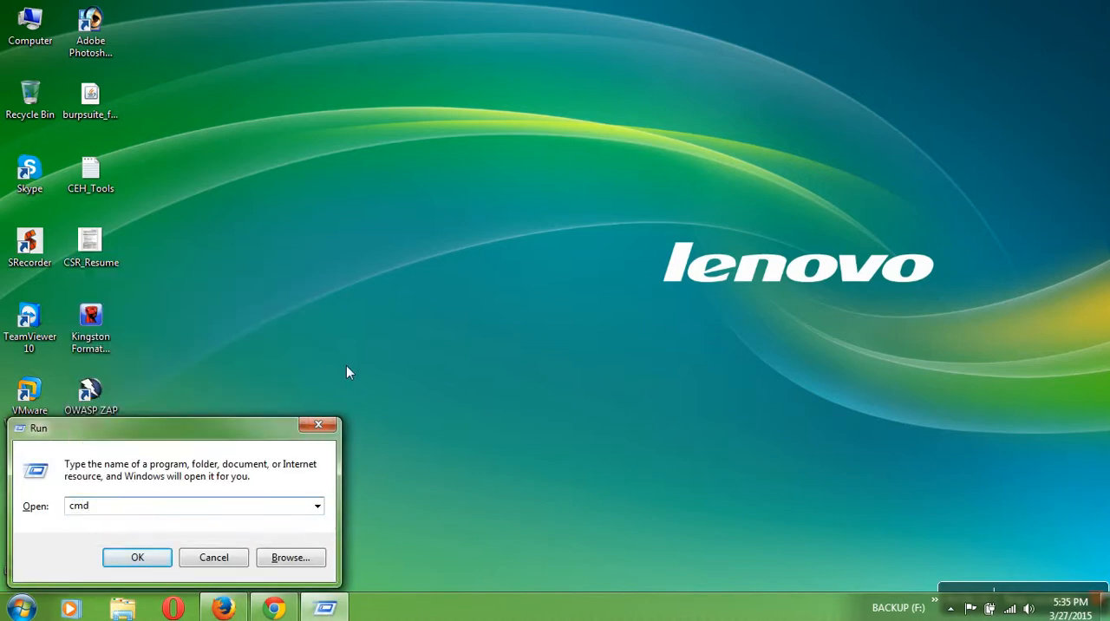
pyautogui.press('Escape')
# - Find cmd among the installed programs and open a Command Prompt window
pyautogui.click(33, 610)
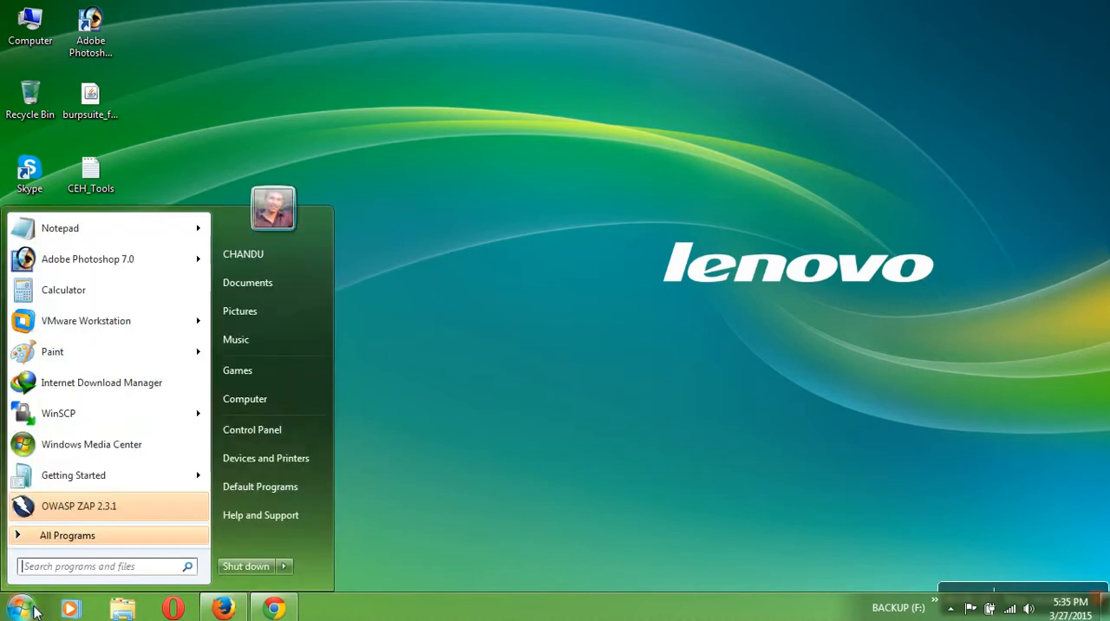
pyautogui.click(159, 574)
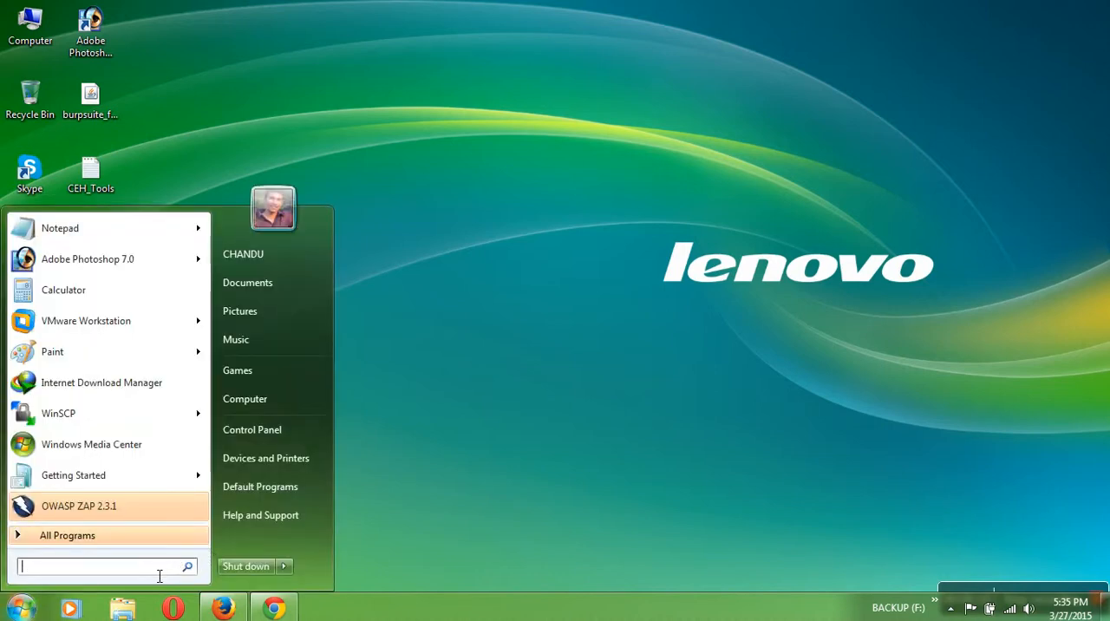
pyautogui.write('cmd')
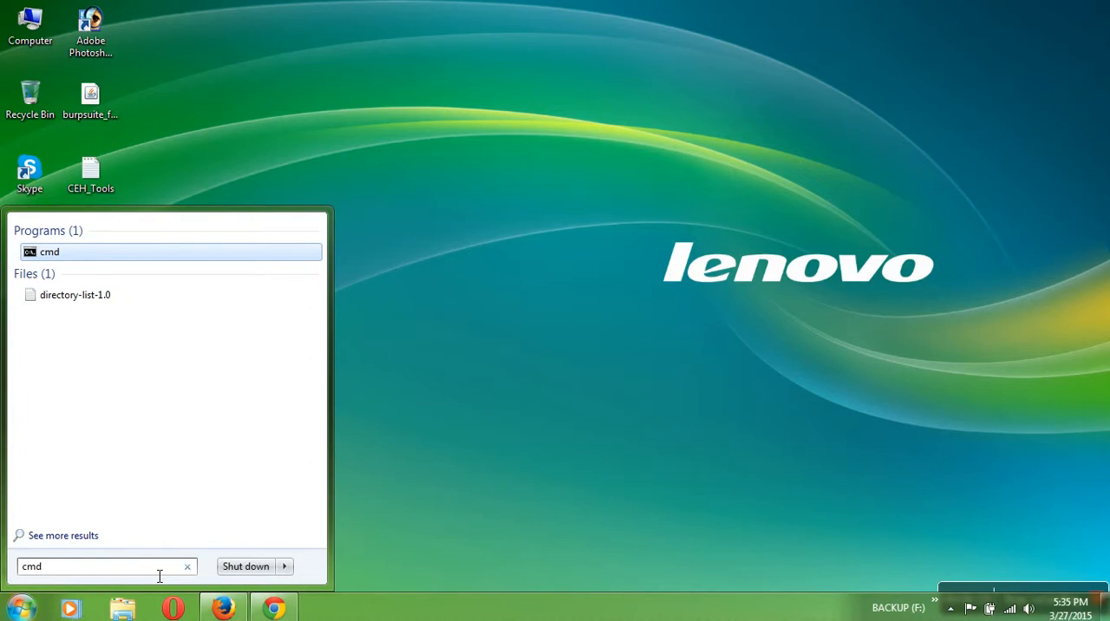
pyautogui.press('Return')
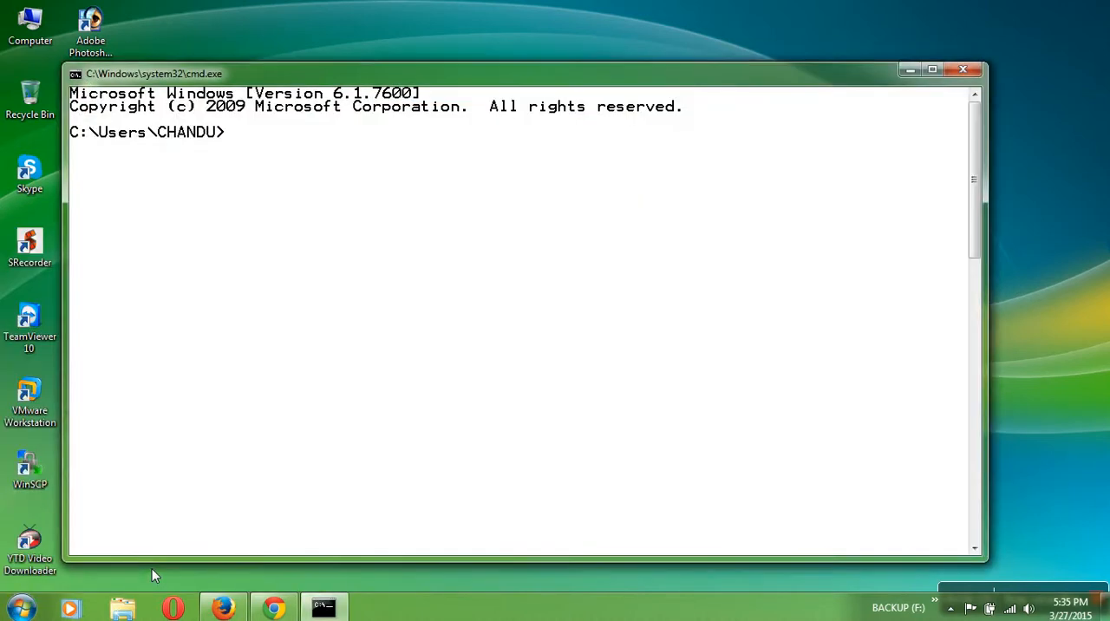
# - Check whether Java is available by running the java and javac commands in the Command Prompt
pyautogui.write('java')
pyautogui.press('Return')
pyautogui.write('javac')
pyautogui.press('Return')
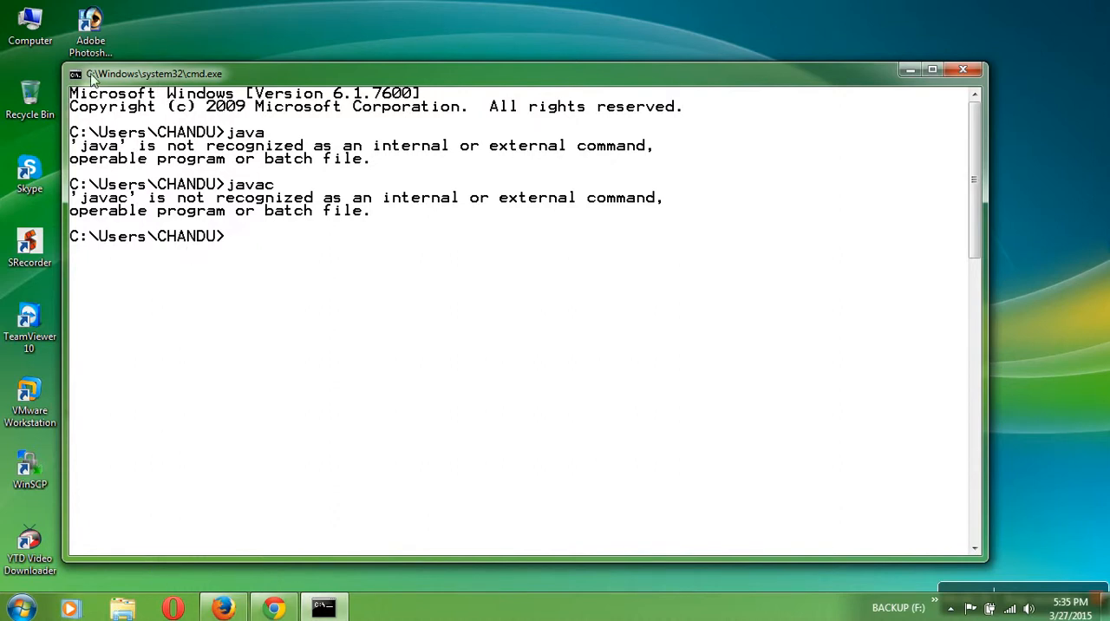
# - Check the Program Files and Program Files (x86) folders on Local Disk (C:) for an existing Java installation
pyautogui.doubleClick(41, 38)
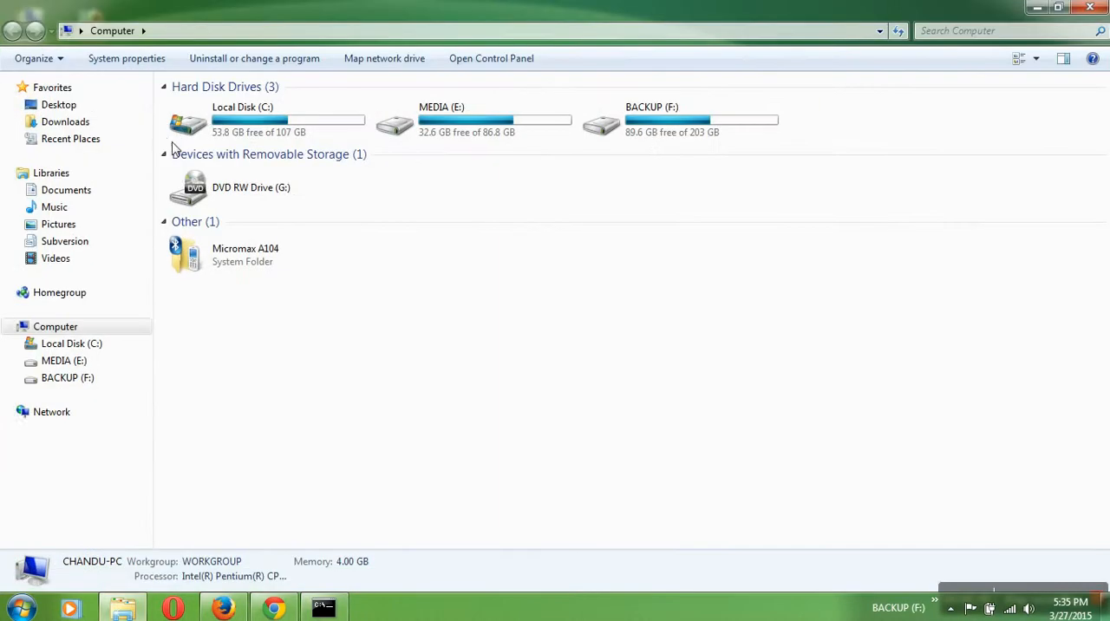
pyautogui.doubleClick(217, 130)
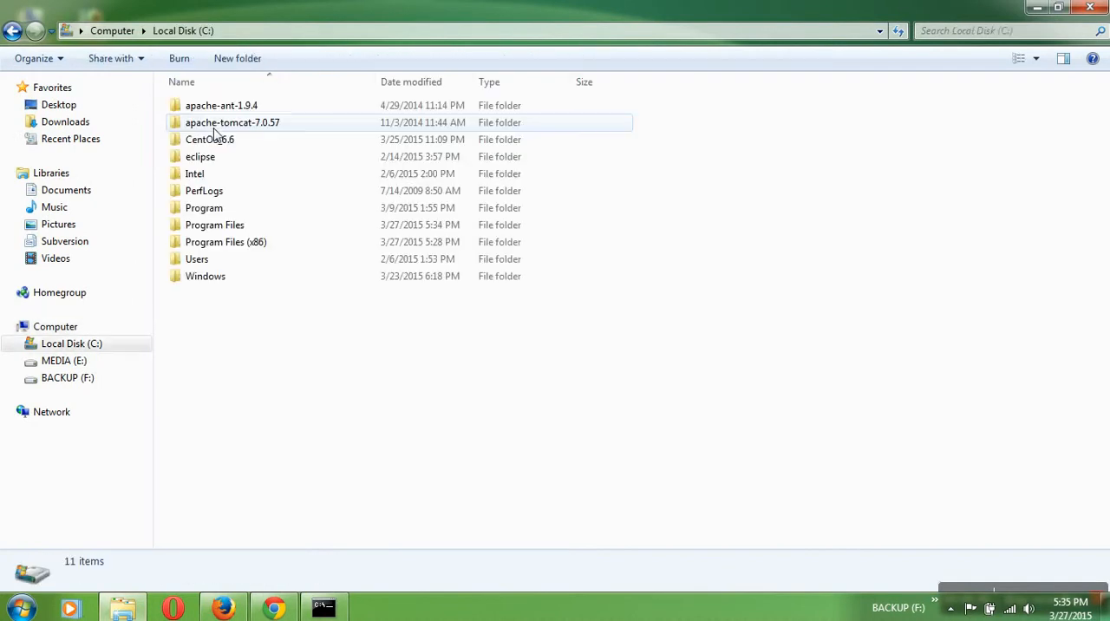
pyautogui.doubleClick(230, 233)
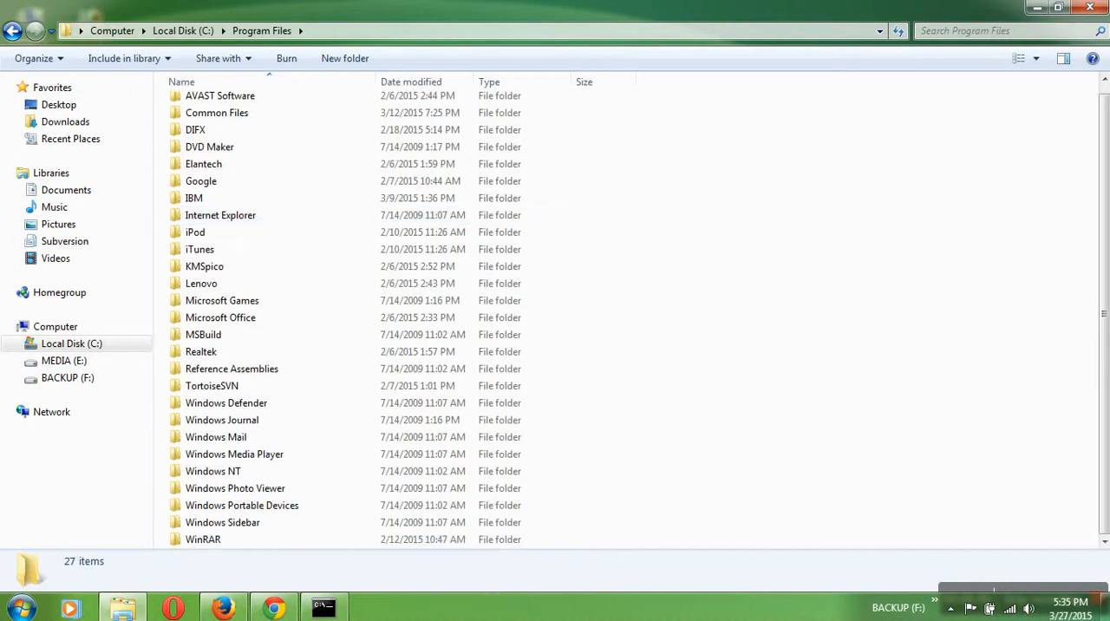
pyautogui.press('BackSpace')
pyautogui.doubleClick(230, 245)
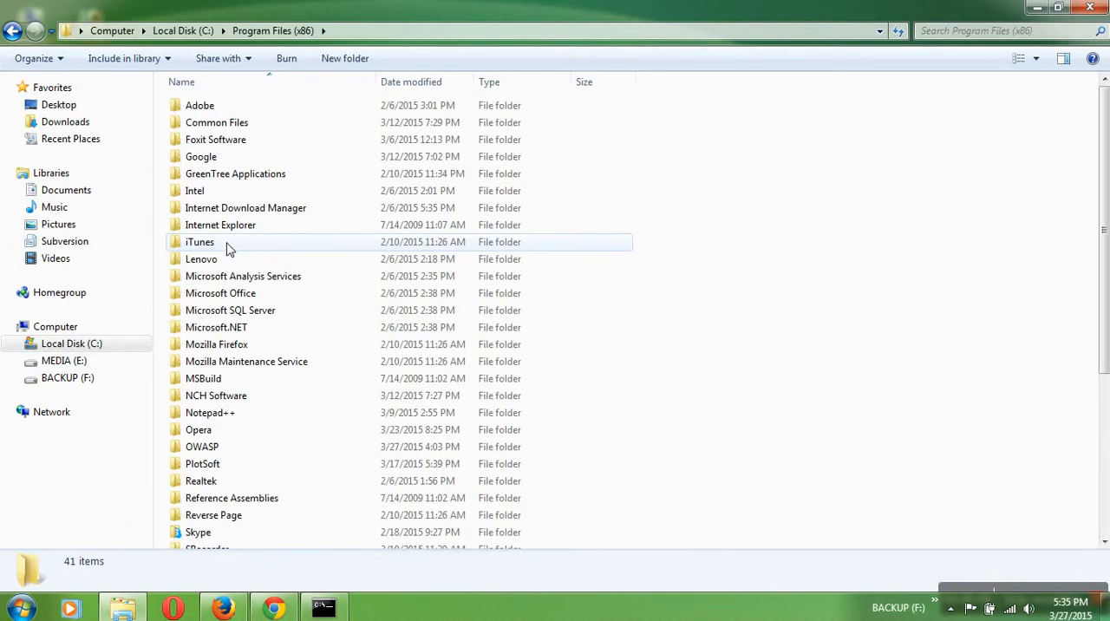
pyautogui.press('BackSpace')
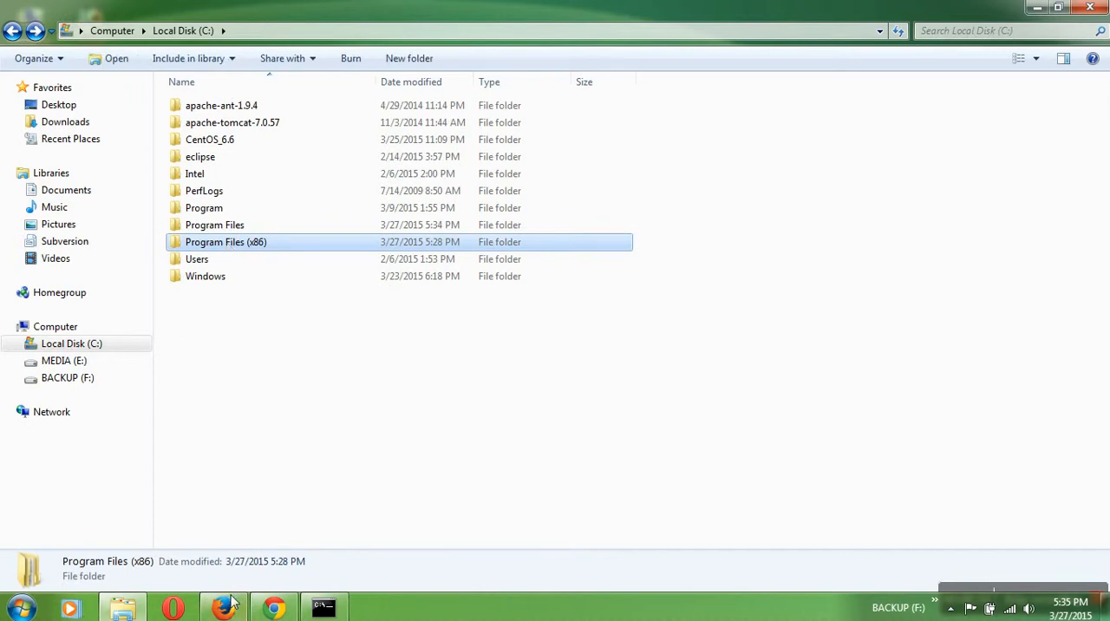
# - Switch to Firefox and open the oracle.com website
pyautogui.click(226, 606)
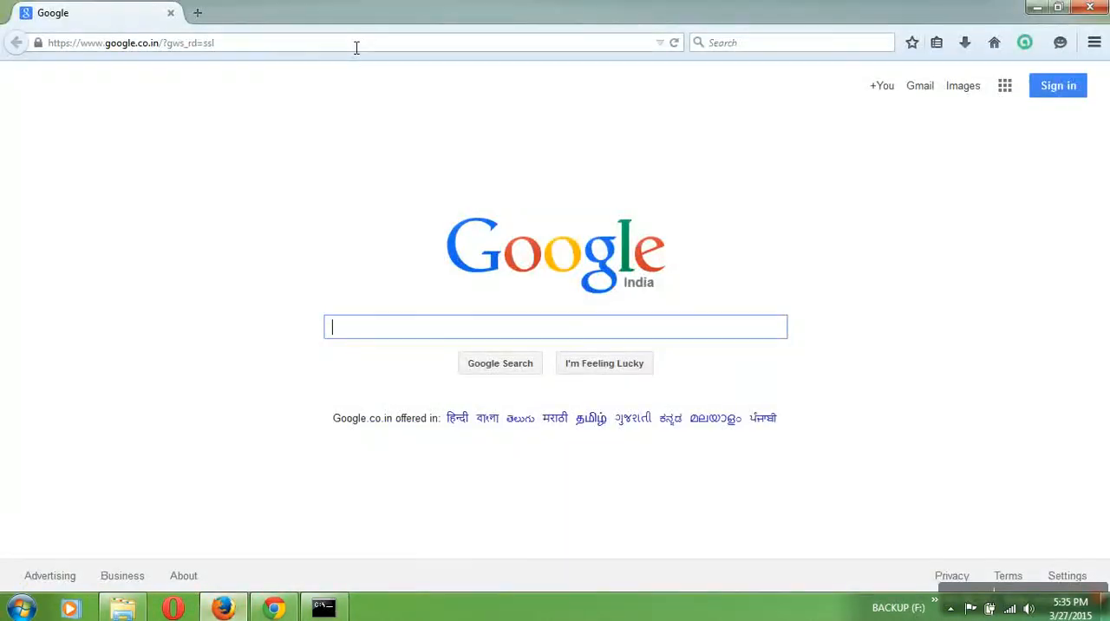
pyautogui.click(355, 48)
pyautogui.write('oracle.com/')
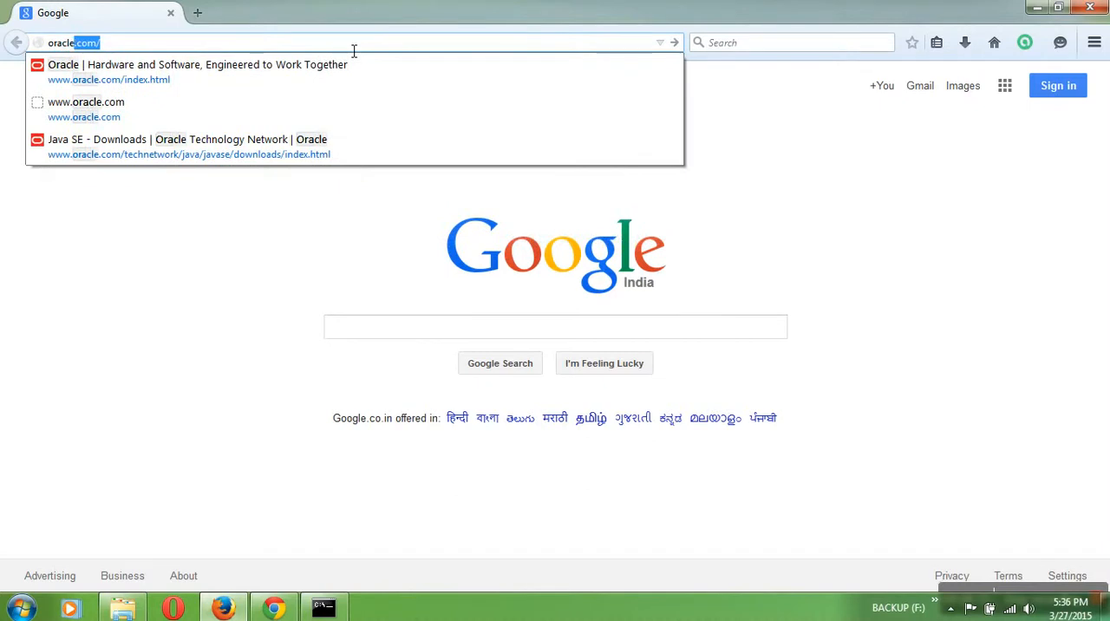
pyautogui.press('Return')
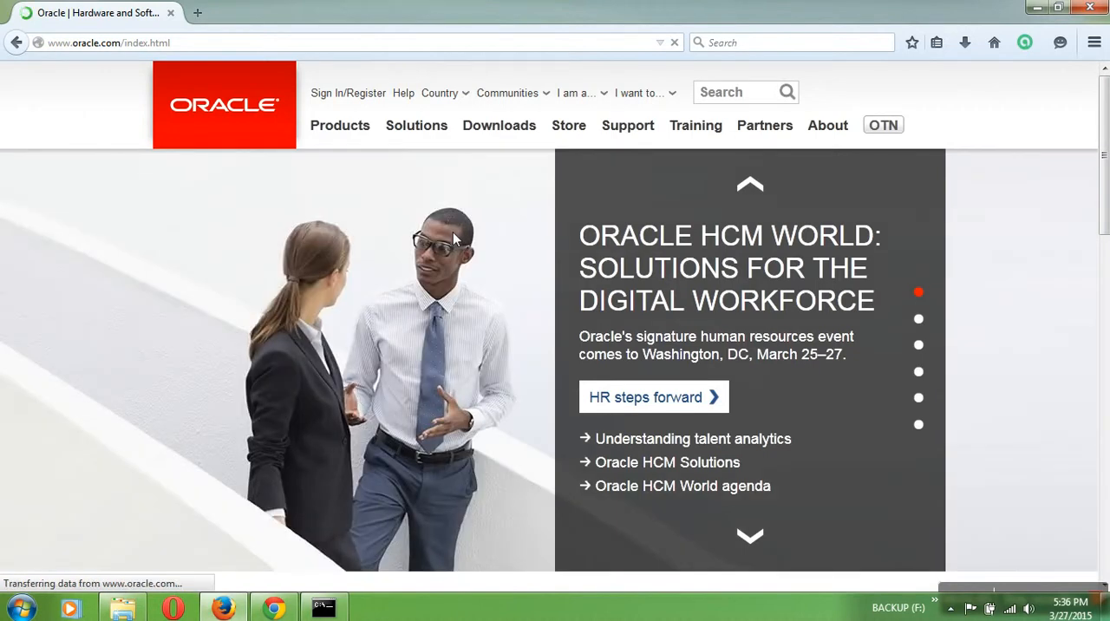
# - Go to the Java for Developers downloads and open the Java Platform (JDK) 8u40 download page
pyautogui.moveTo(481, 137)
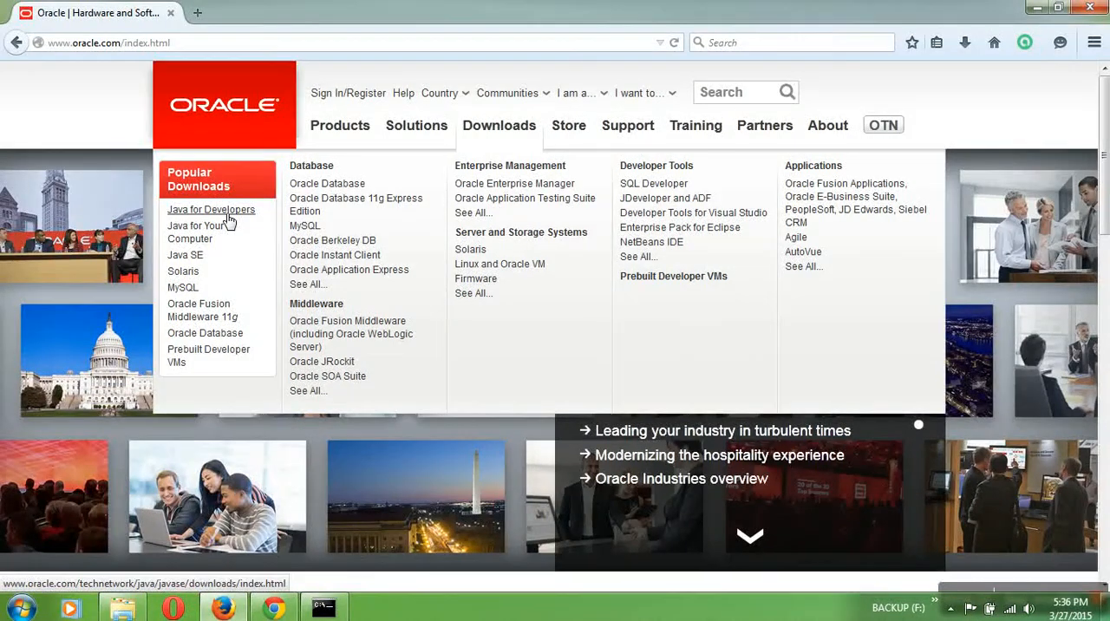
pyautogui.click(228, 216)
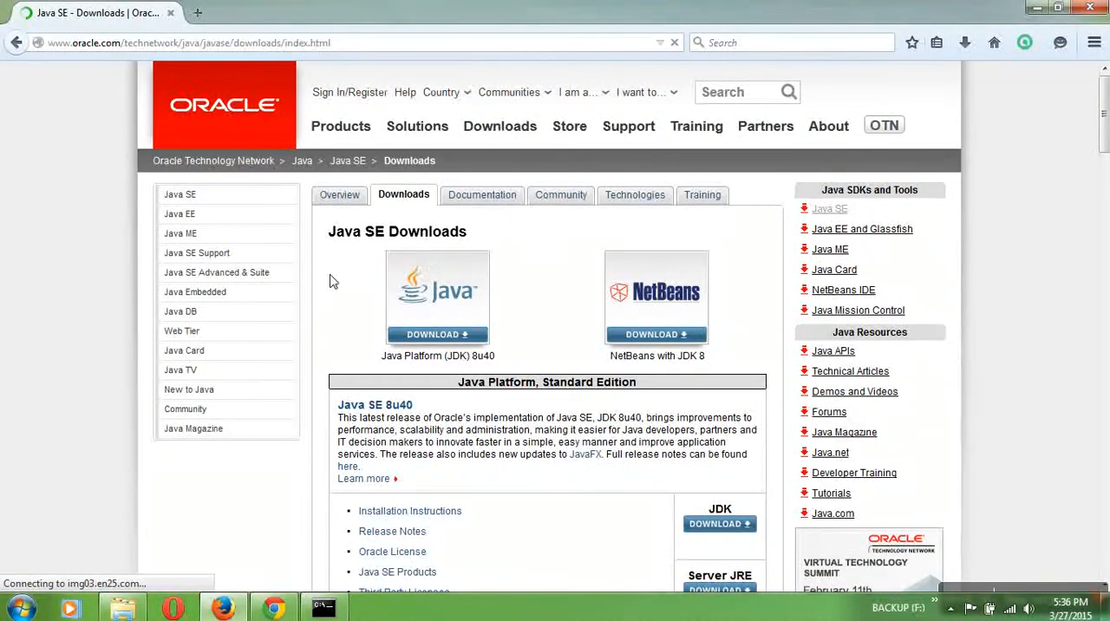
pyautogui.scroll(-1, 468, 334)
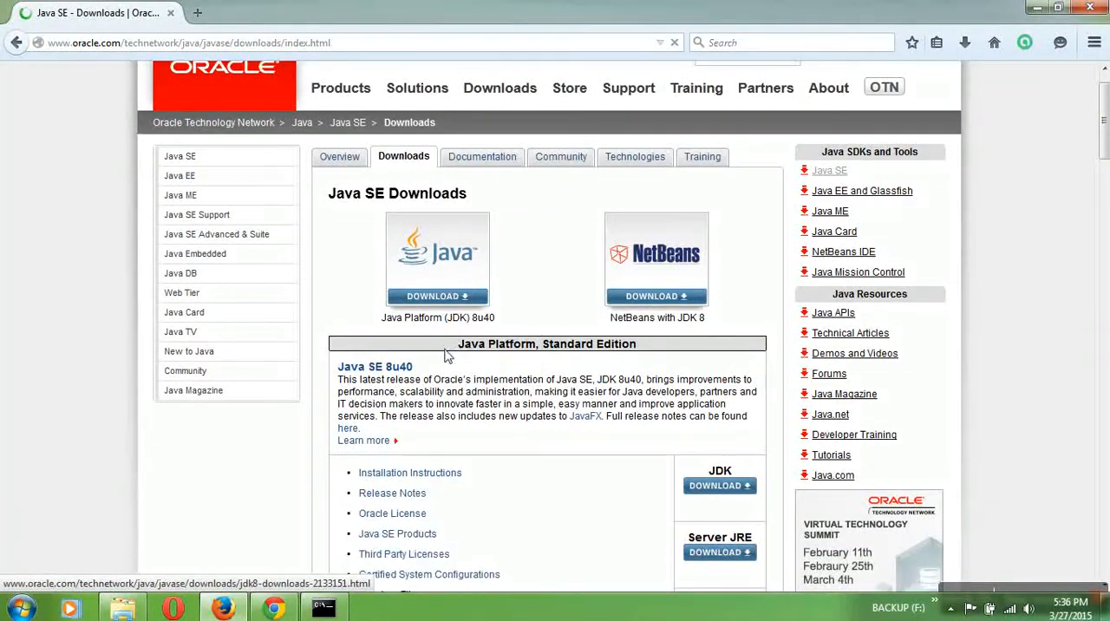
pyautogui.click(462, 296)
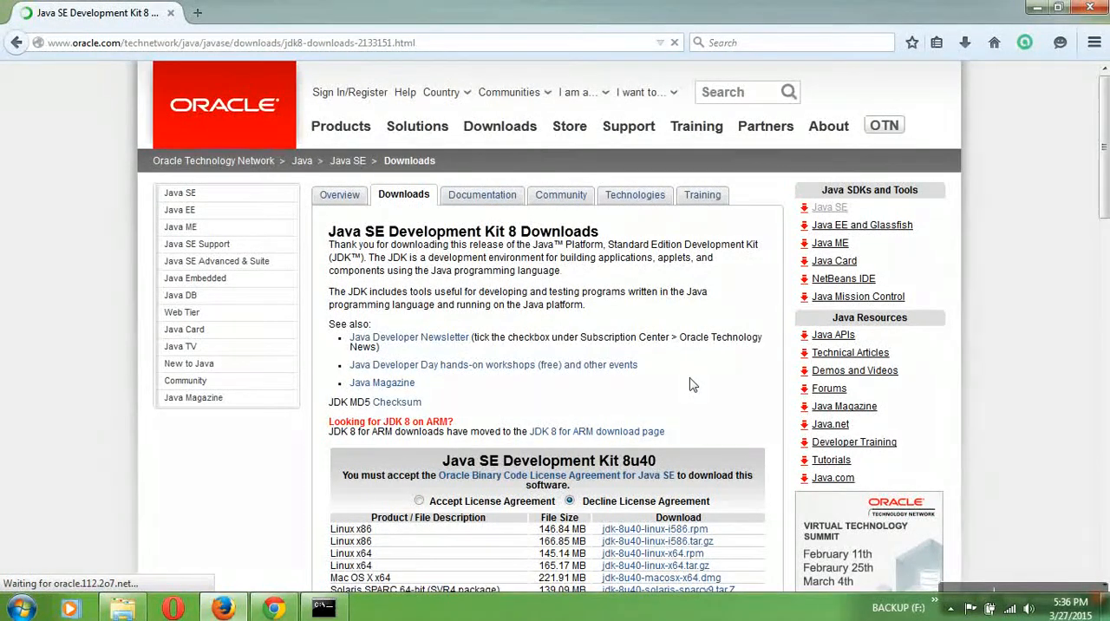
# - Accept the license agreement for Java SE Development Kit 8u40
pyautogui.scroll(-3, 691, 384)
pyautogui.scroll(-1, 691, 389)
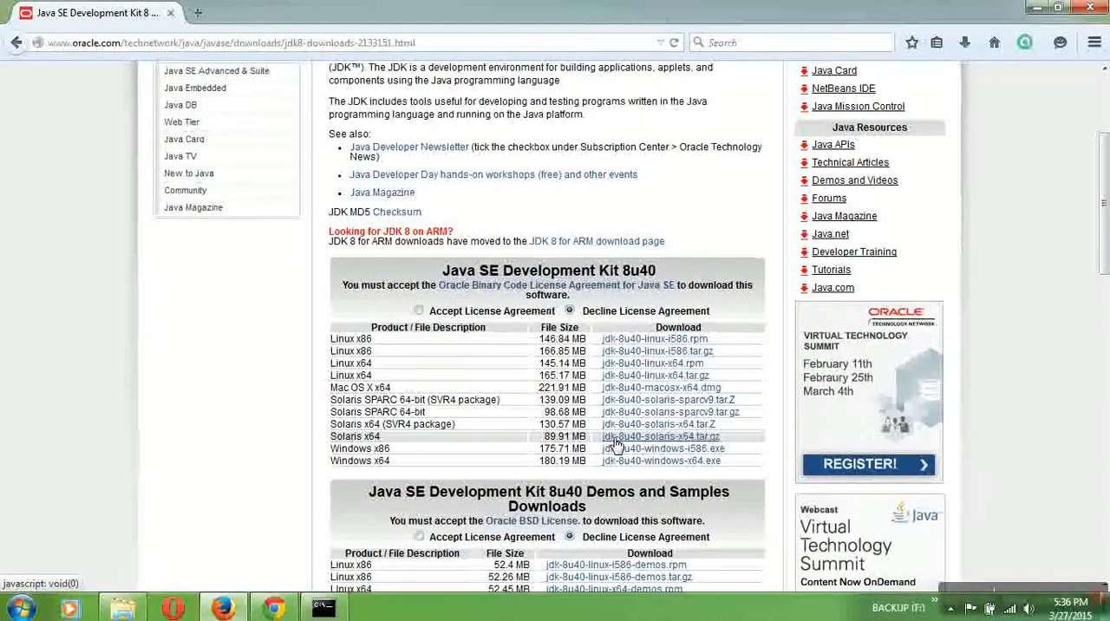
pyautogui.click(420, 311)
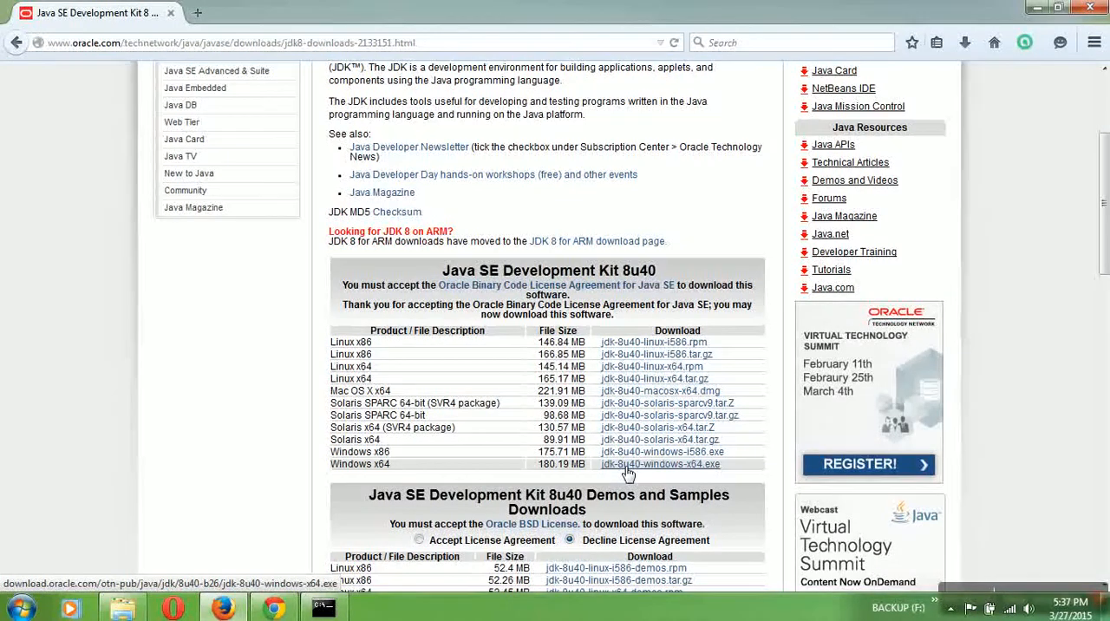
# - View the computer's system properties to determine which Windows JDK build is needed
pyautogui.click(24, 609)
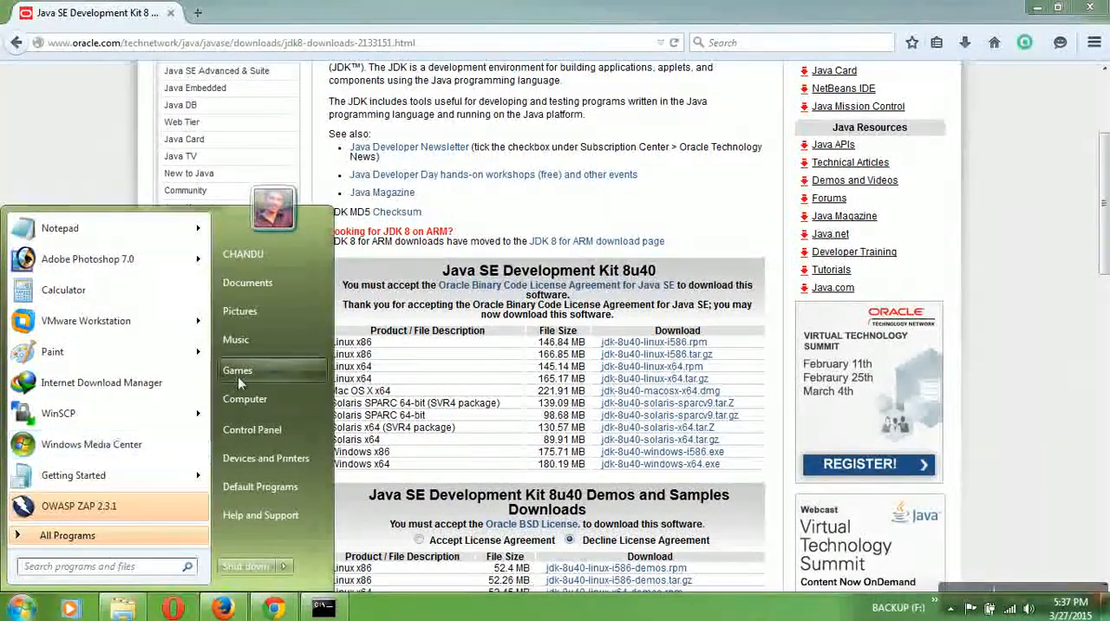
pyautogui.rightClick(253, 404)
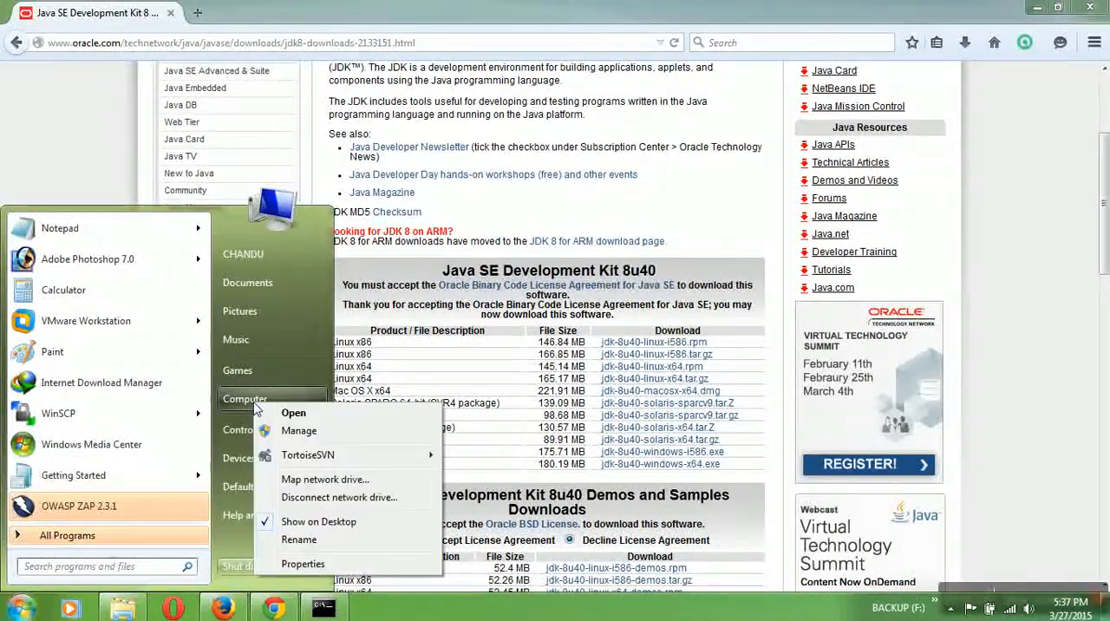
pyautogui.click(307, 572)
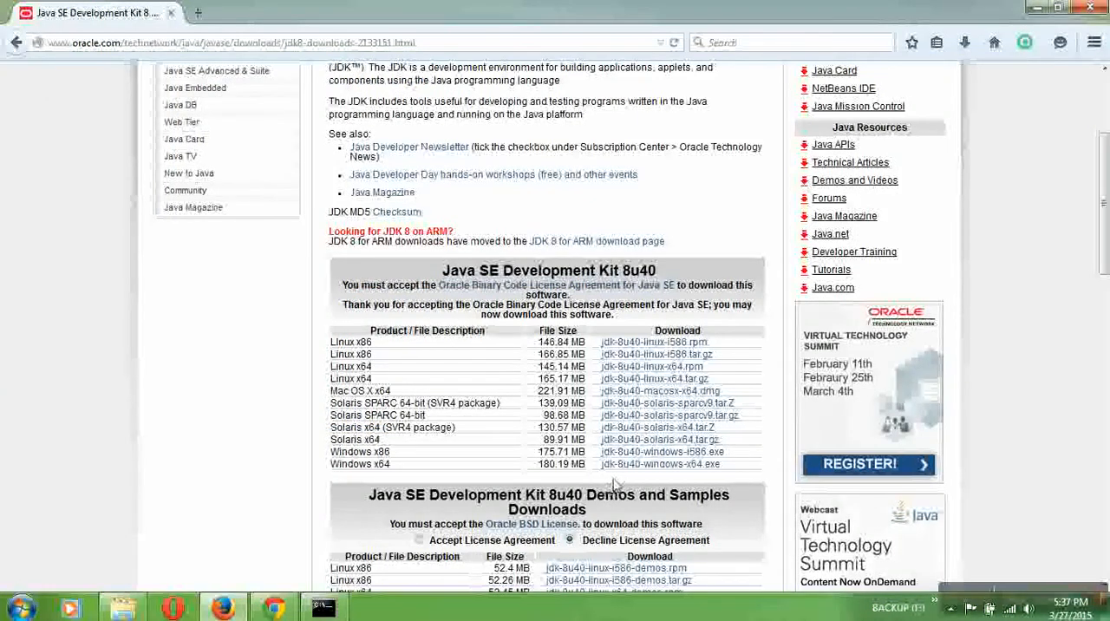
pyautogui.click(636, 469)
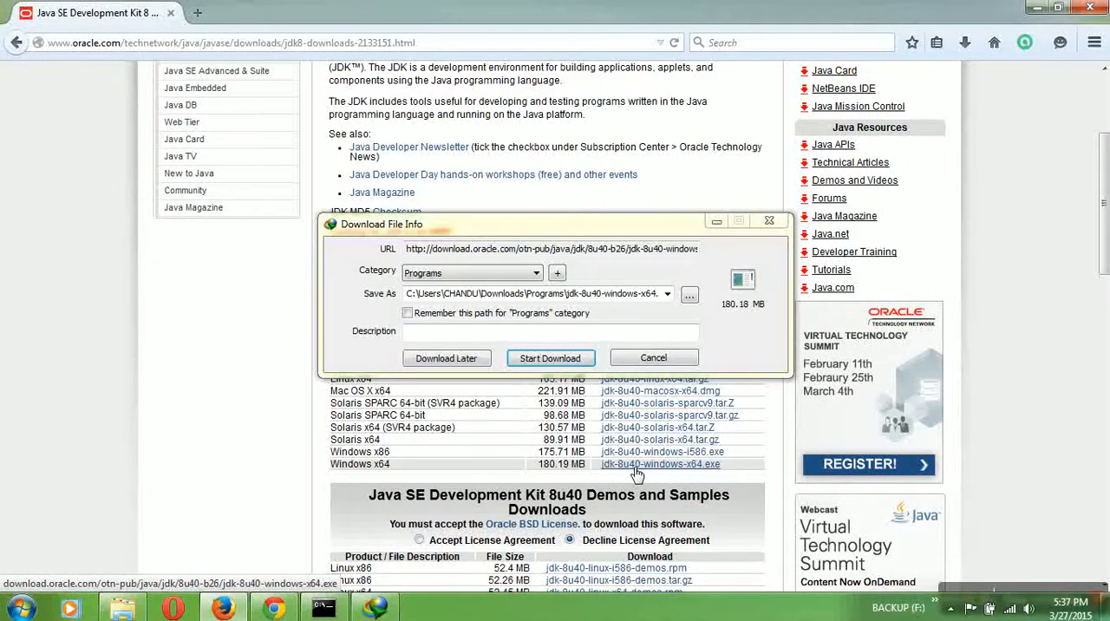
pyautogui.click(653, 358)
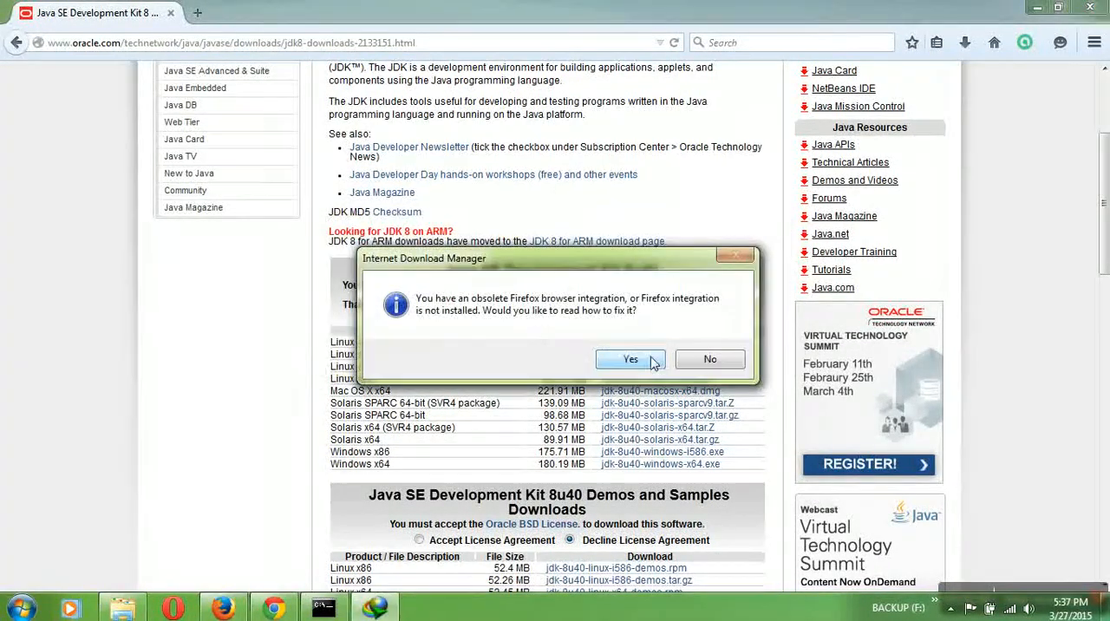
pyautogui.click(685, 361)
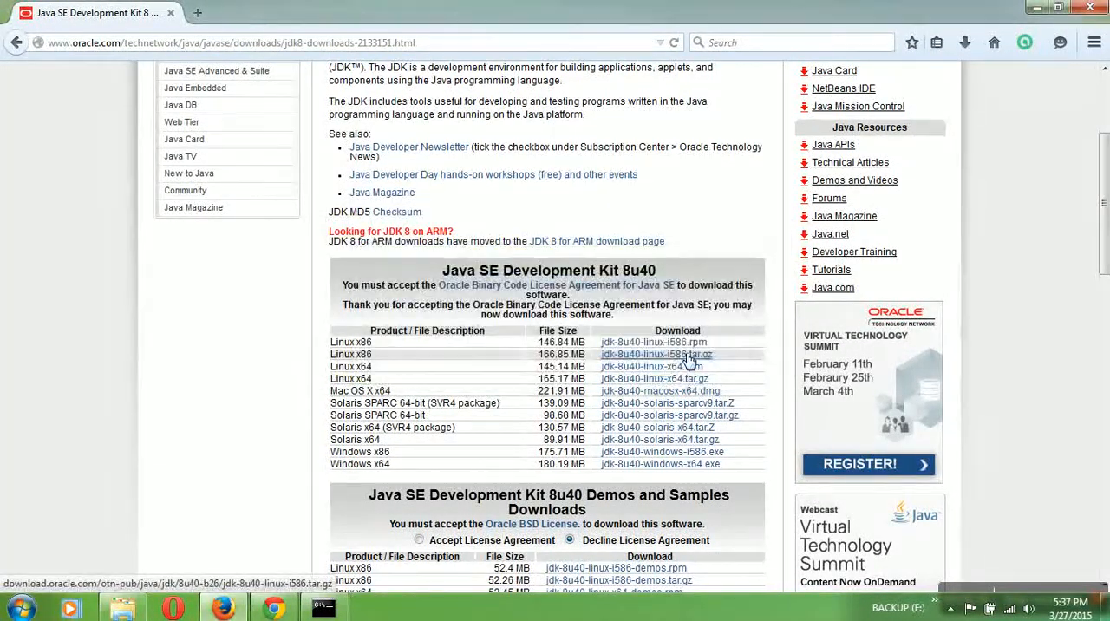
# - Close the browser, launch the jdk-8u25-windows-x64 installer from the Downloads folder, and close the folder window
pyautogui.click(1090, 9)
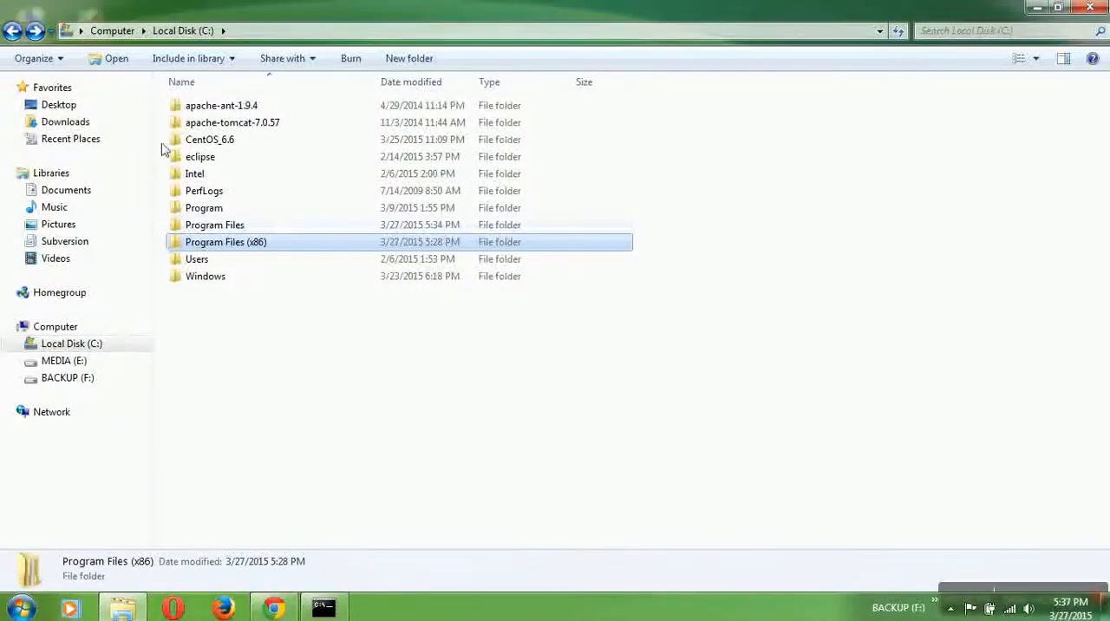
pyautogui.click(91, 126)
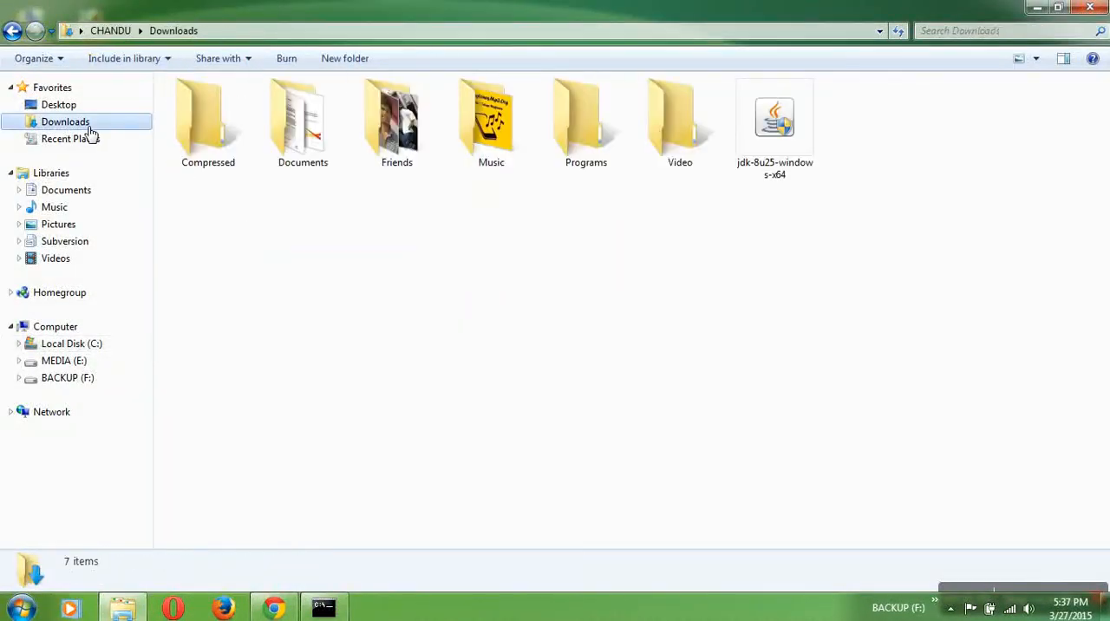
pyautogui.click(805, 154)
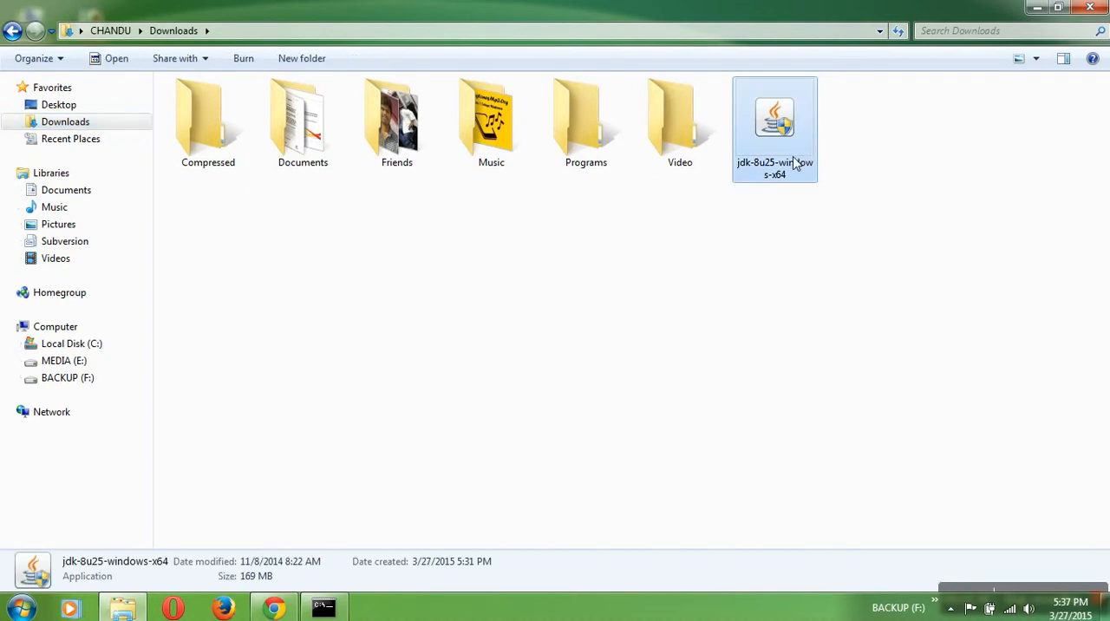
pyautogui.rightClick(785, 128)
pyautogui.click(800, 140)
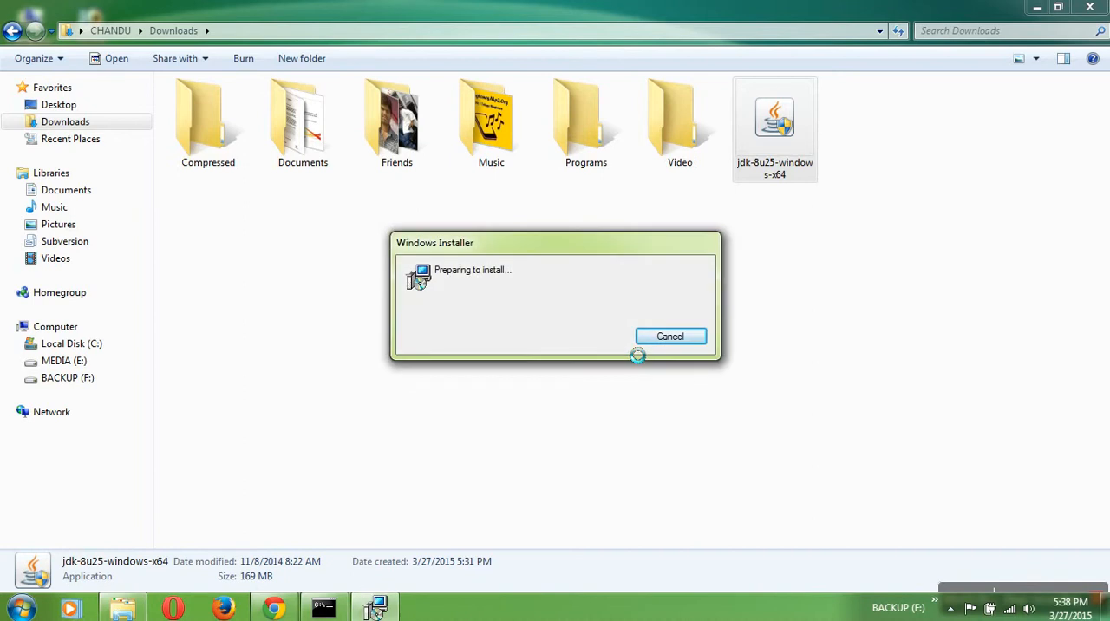
pyautogui.click(1094, 11)
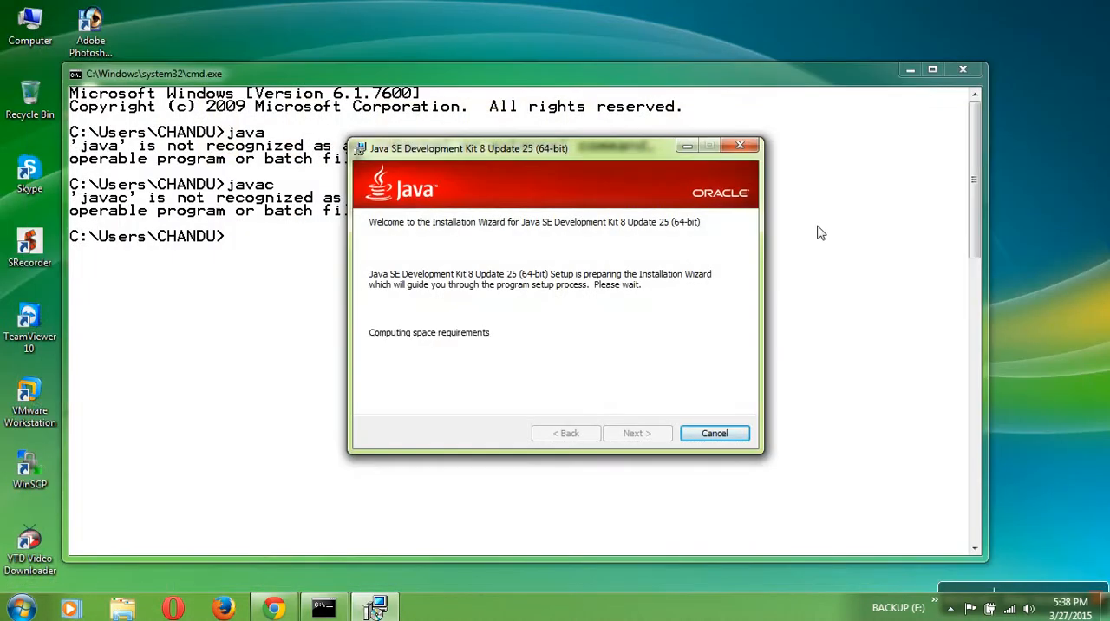
# - Start installing Java SE Development Kit 8 Update 25 with the default features and install location
pyautogui.click(654, 435)
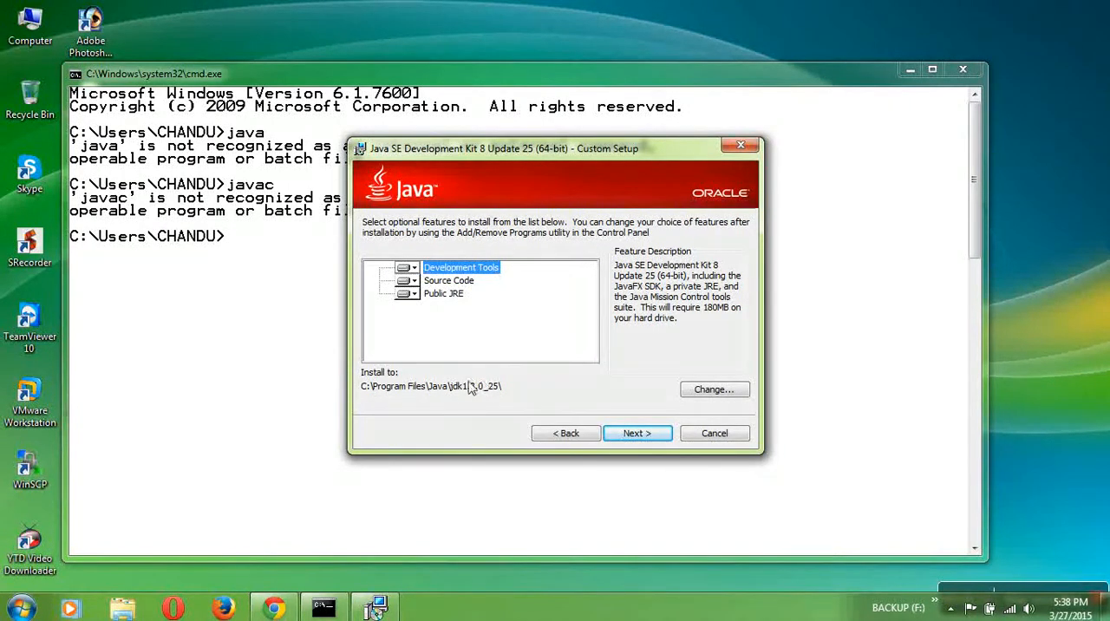
pyautogui.click(626, 436)
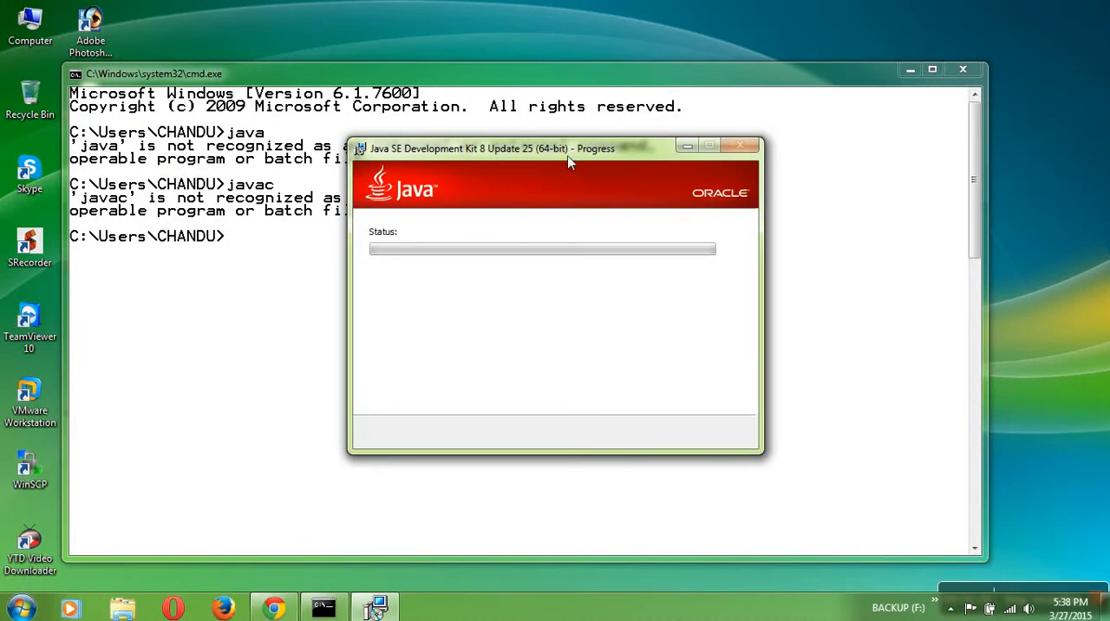
pyautogui.moveTo(560, 161); pyautogui.dragTo(580, 146)
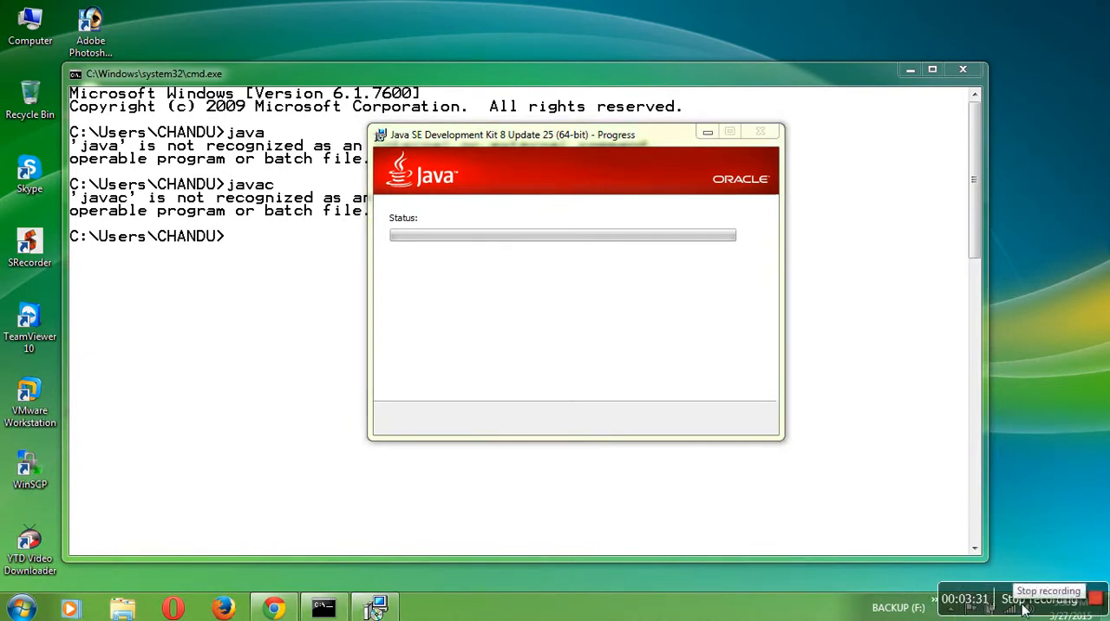
pyautogui.click(1019, 610)
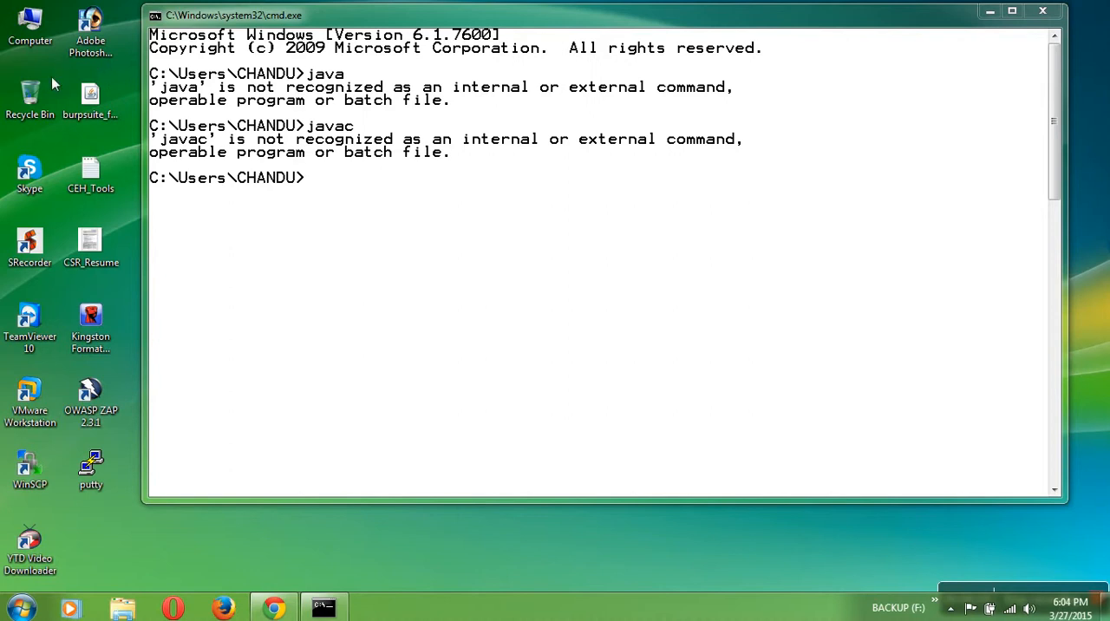
# - Open the Java folder under Program Files on Local Disk (C:)
pyautogui.moveTo(48, 78); pyautogui.dragTo(42, 39)
pyautogui.doubleClick(43, 45)
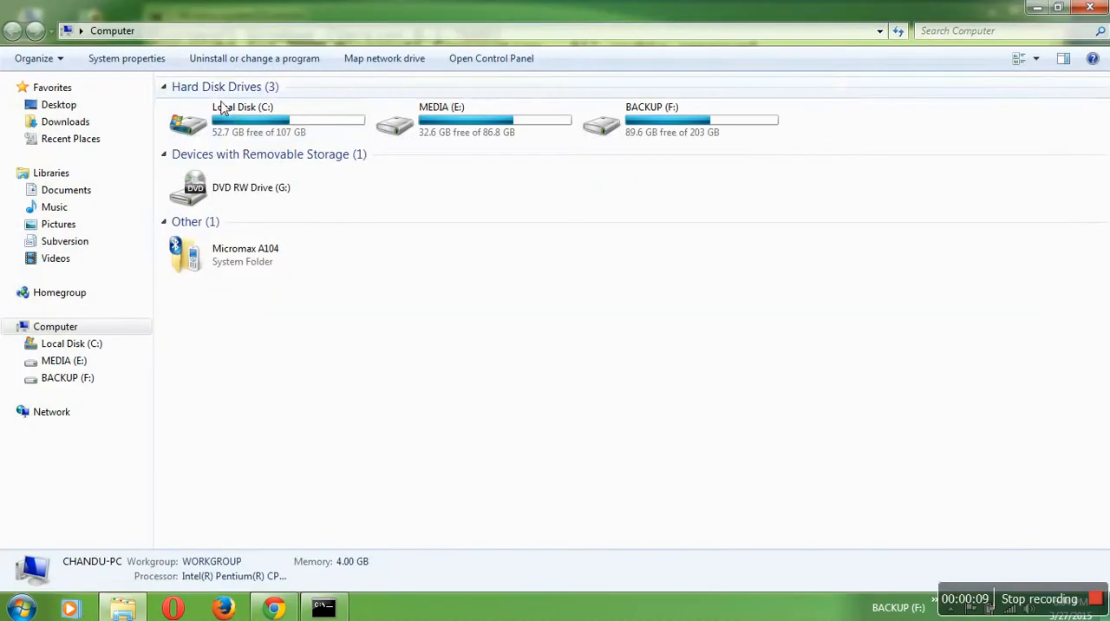
pyautogui.doubleClick(221, 109)
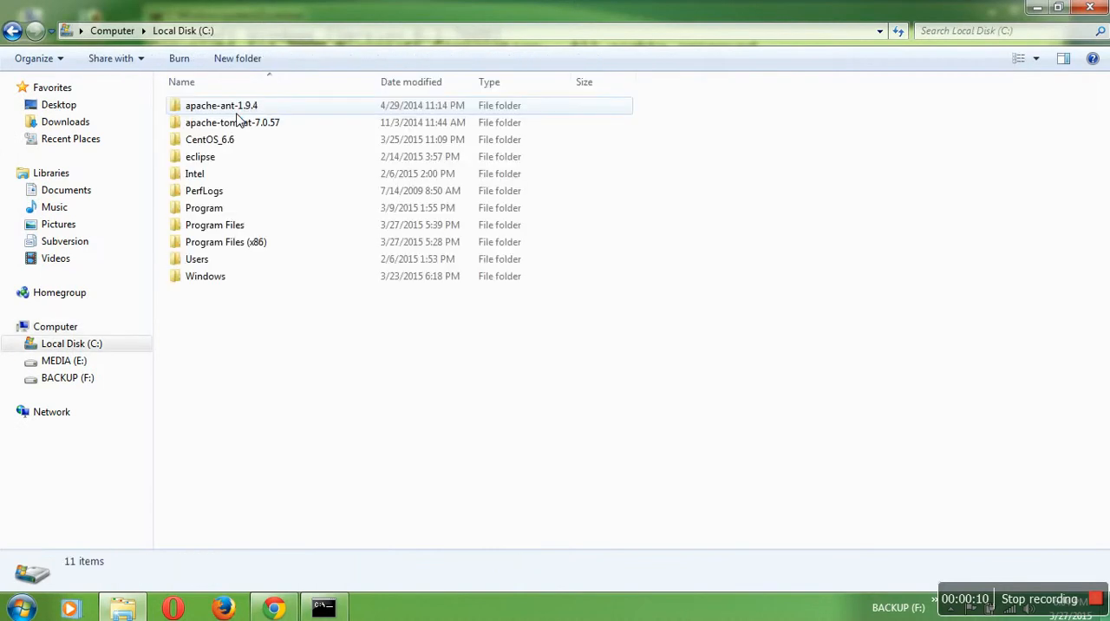
pyautogui.click(255, 247)
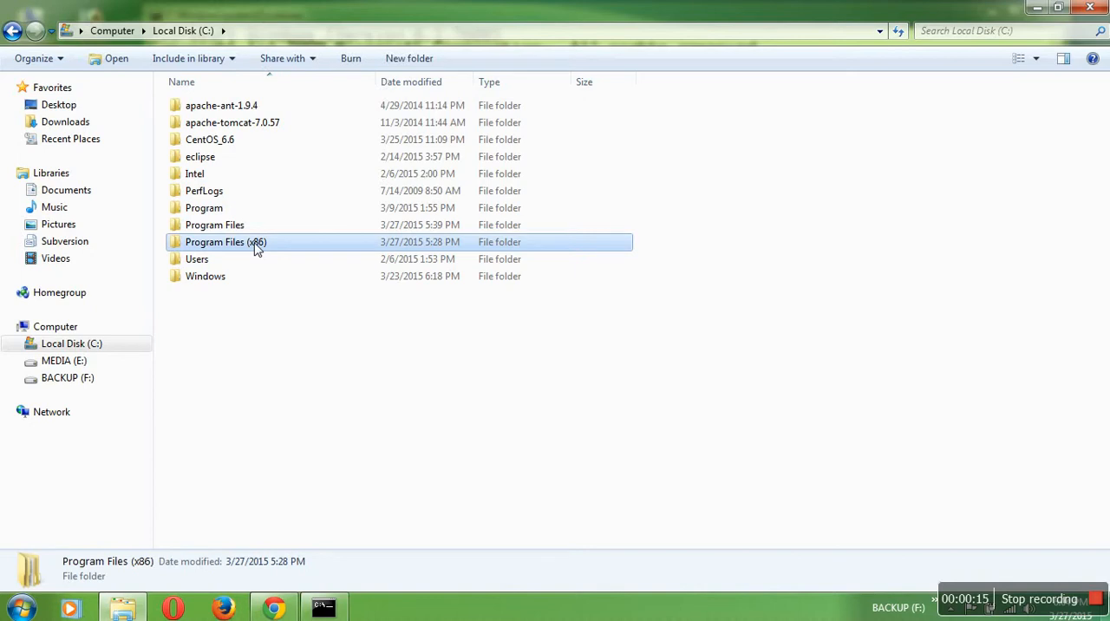
pyautogui.click(256, 227)
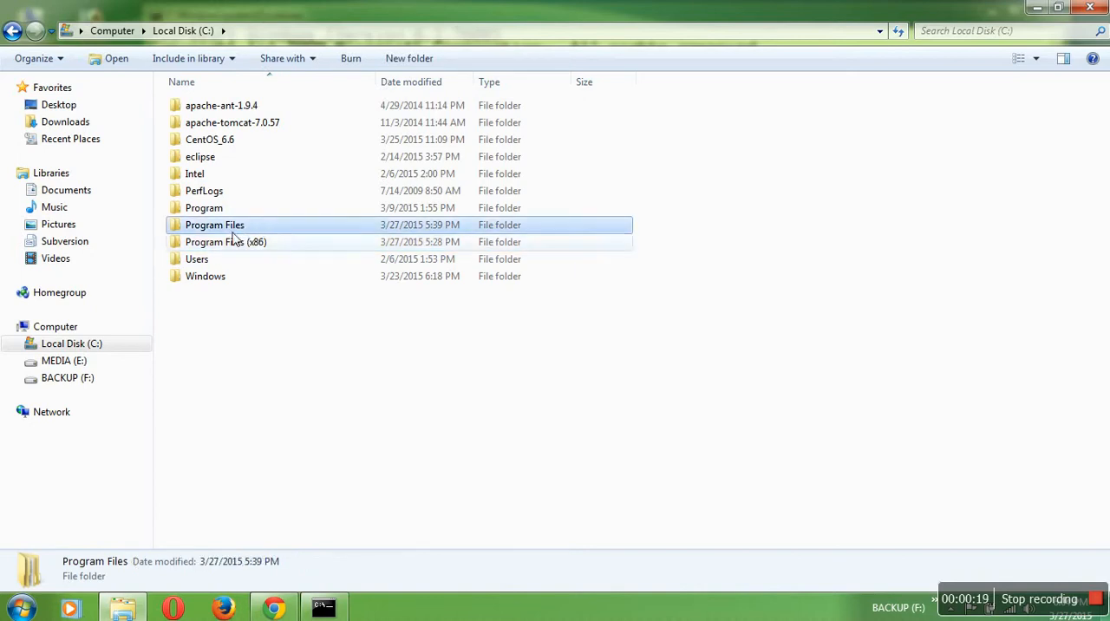
pyautogui.doubleClick(240, 227)
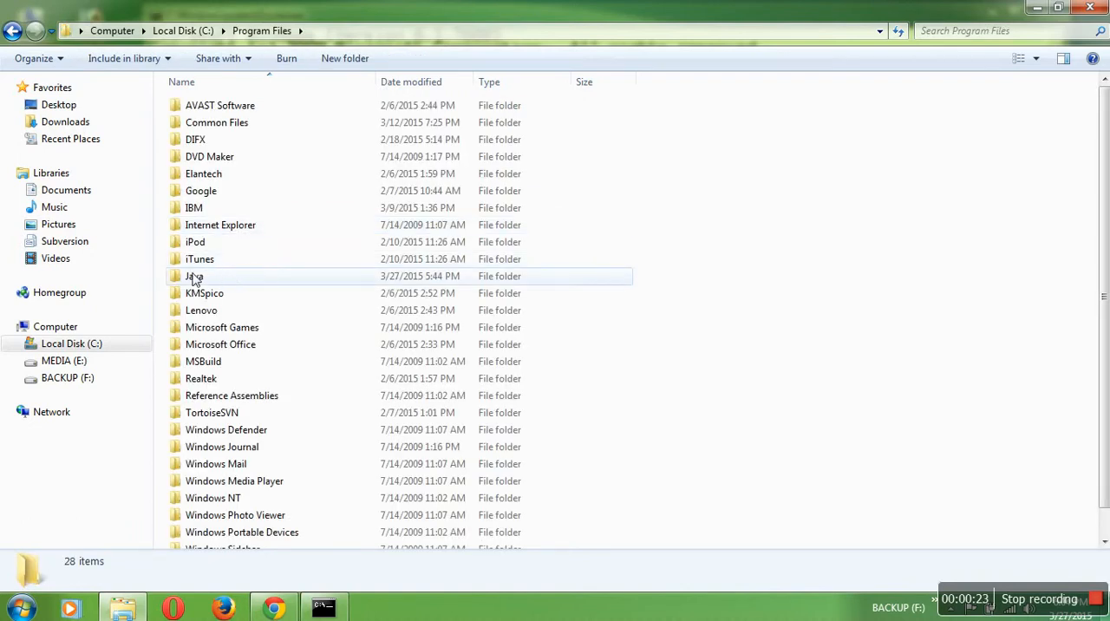
pyautogui.doubleClick(194, 277)
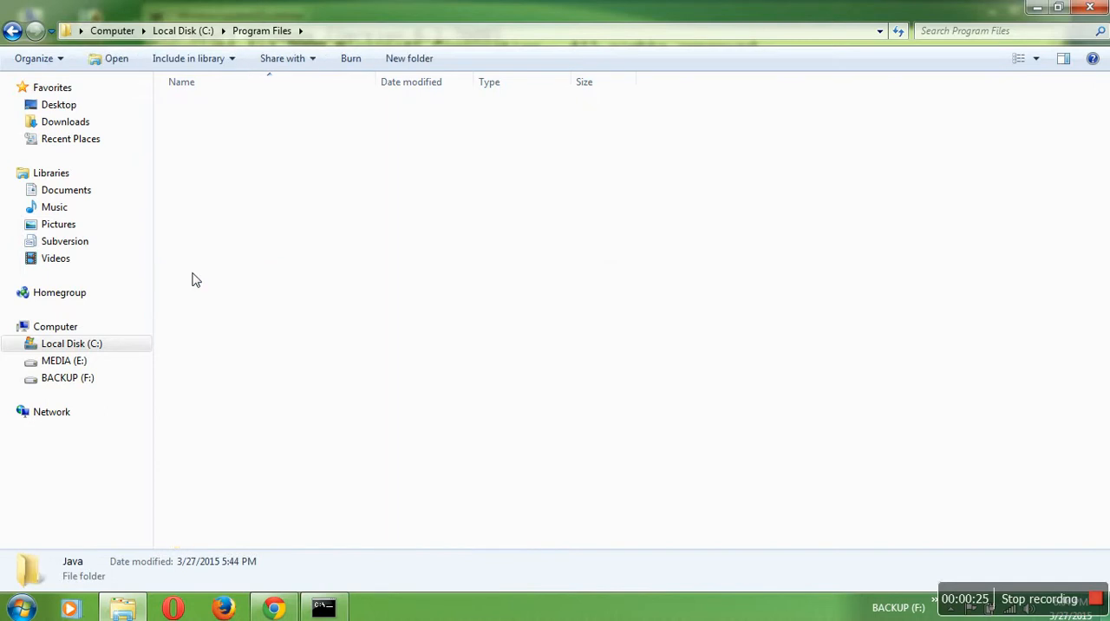
# - Open the bin folder inside the jdk1.8.0_25 folder
pyautogui.doubleClick(257, 128)
pyautogui.press('BackSpace')
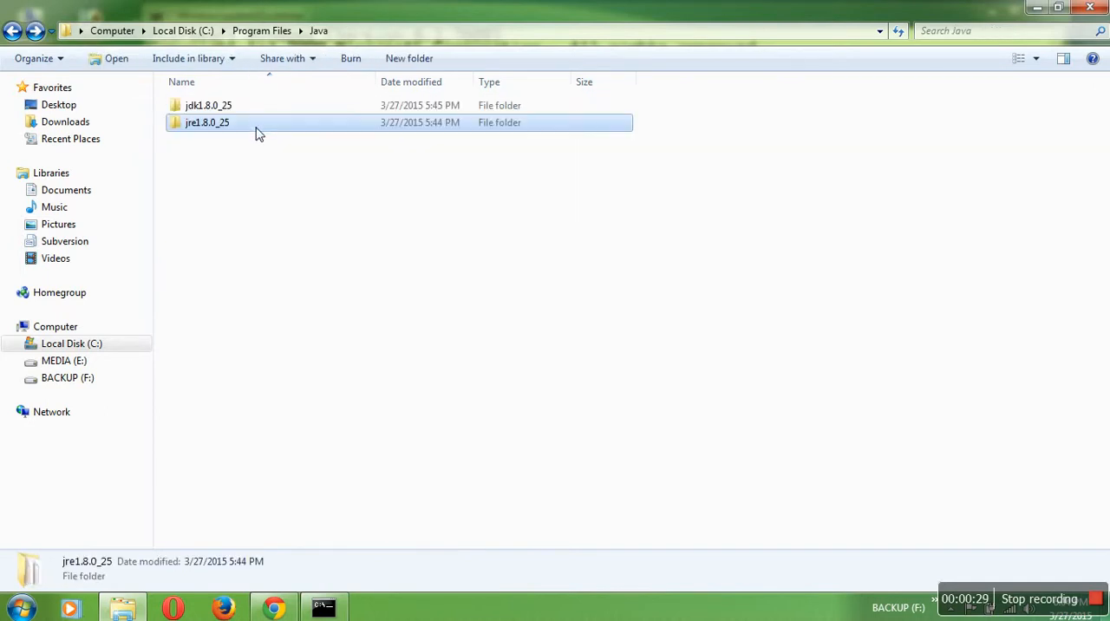
pyautogui.doubleClick(263, 109)
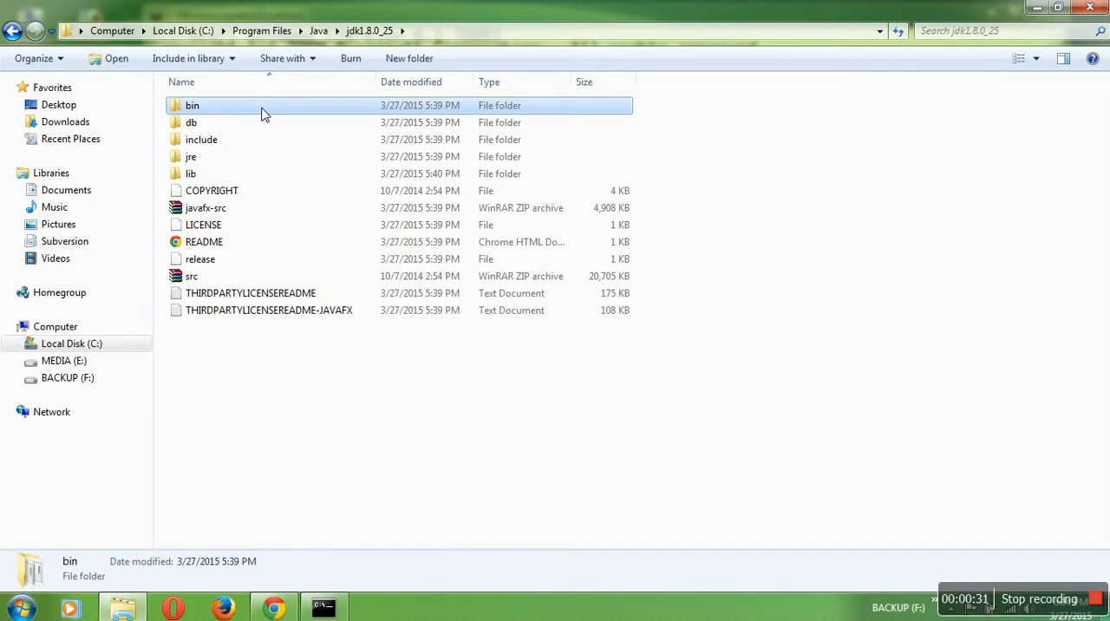
pyautogui.doubleClick(264, 116)
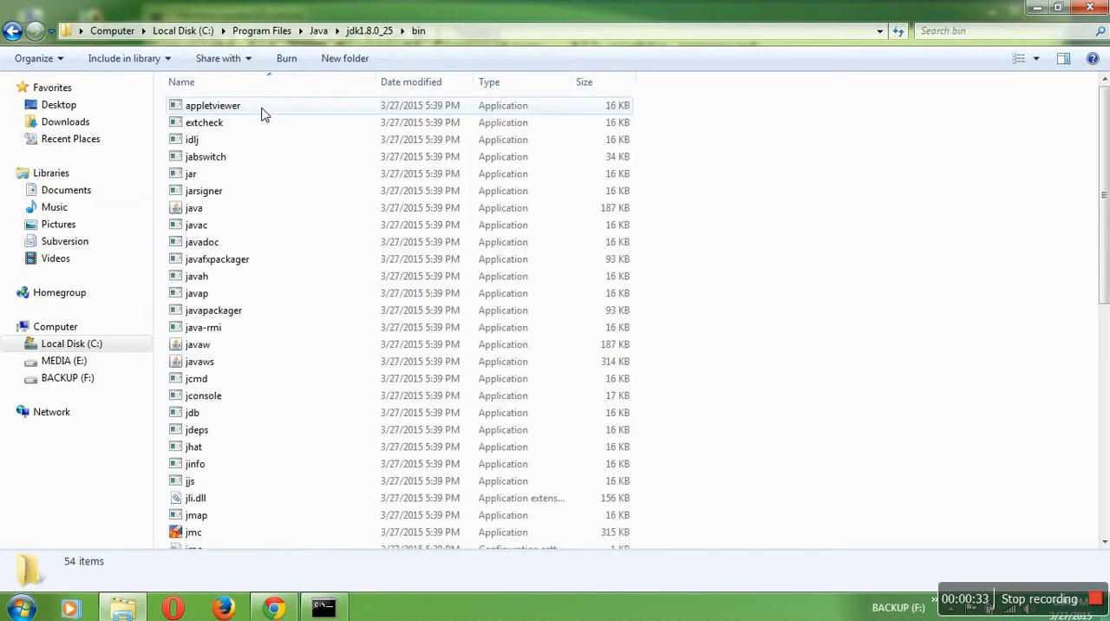
# - Copy the full path of the JDK's bin folder, C:\Program Files\Java\jdk1.8.0_25\bin
pyautogui.click(483, 32)
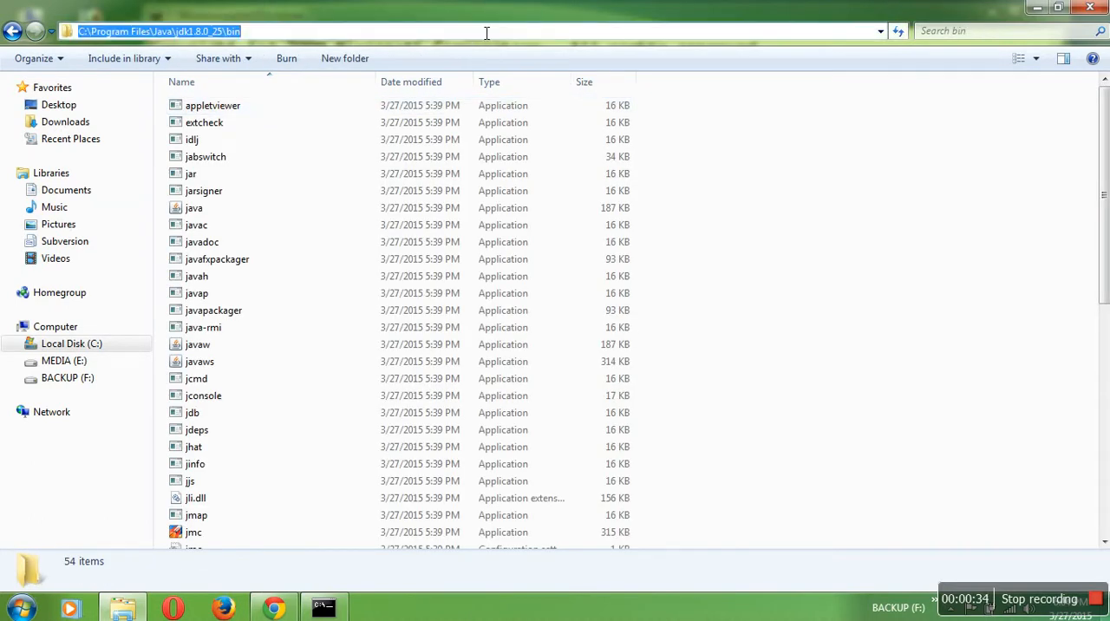
pyautogui.click(481, 36)
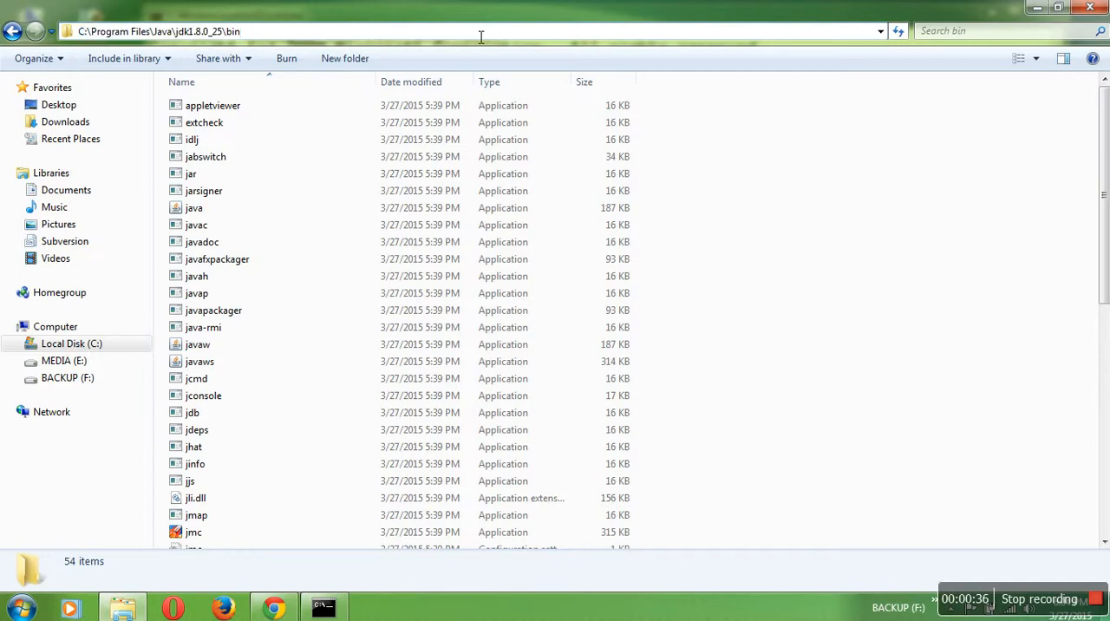
pyautogui.hotkey('ctrl', 'a')
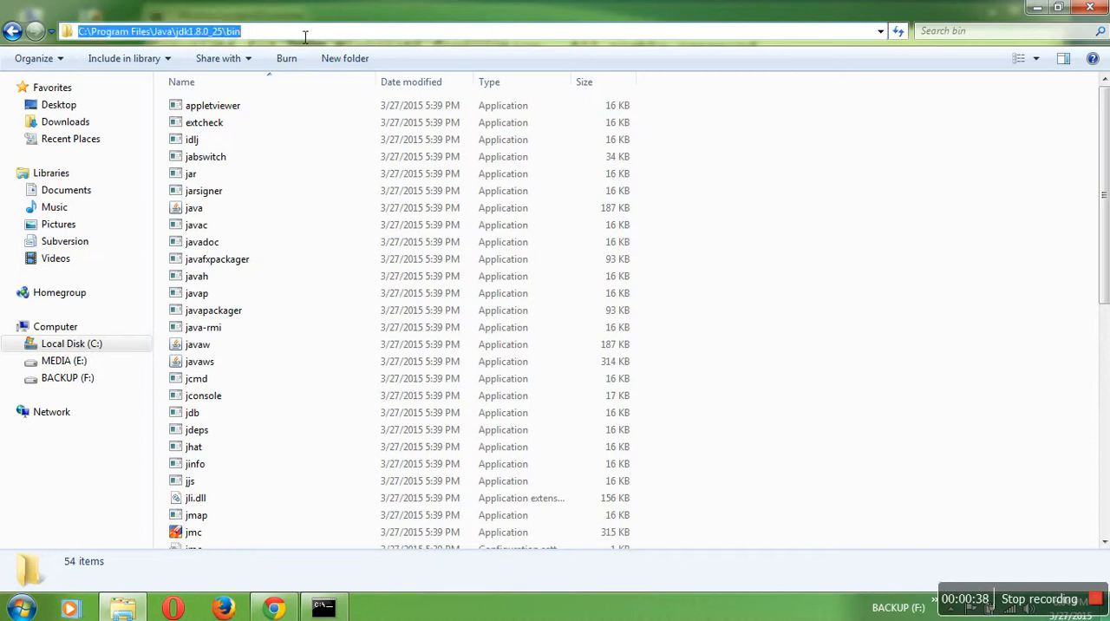
pyautogui.rightClick(230, 32)
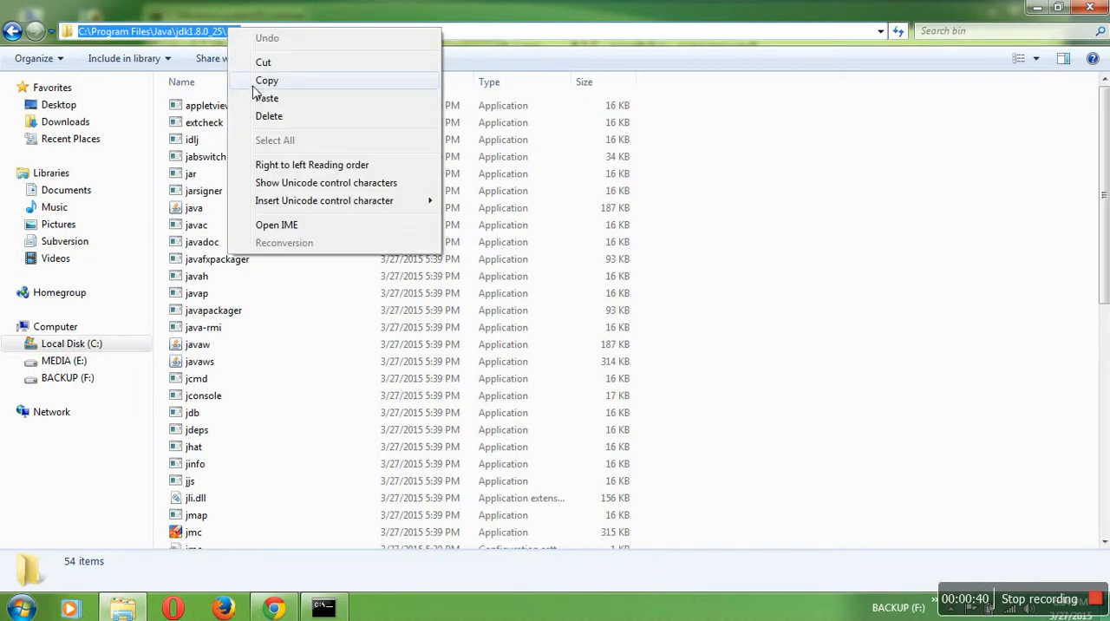
pyautogui.click(257, 85)
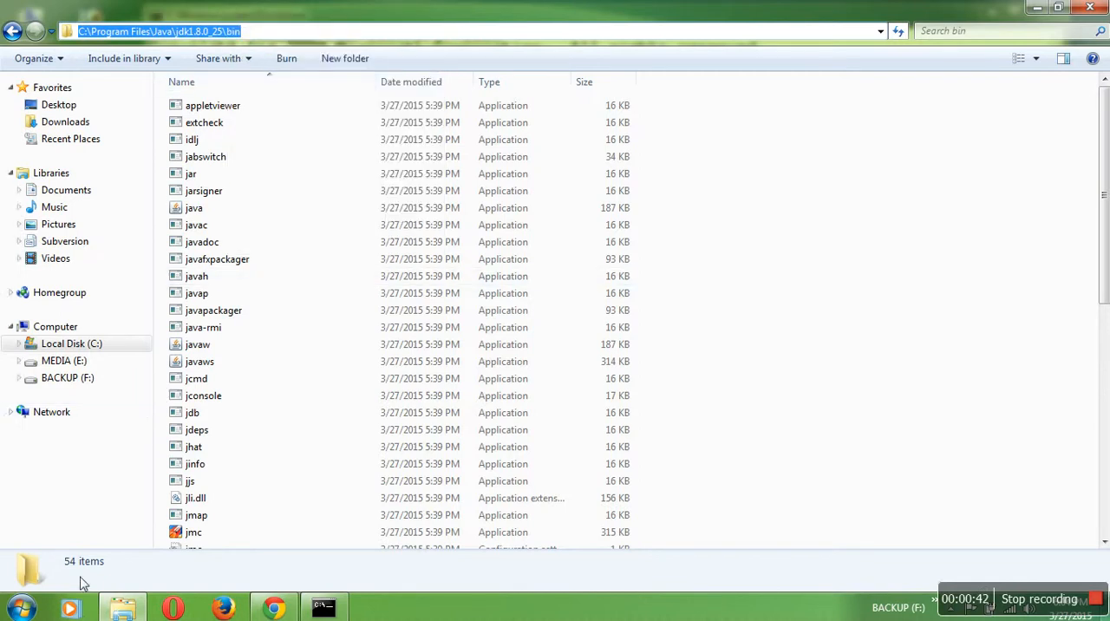
# - Open the computer's Environment Variables dialog through the advanced system settings and move it clear of the System Properties dialog
pyautogui.click(22, 607)
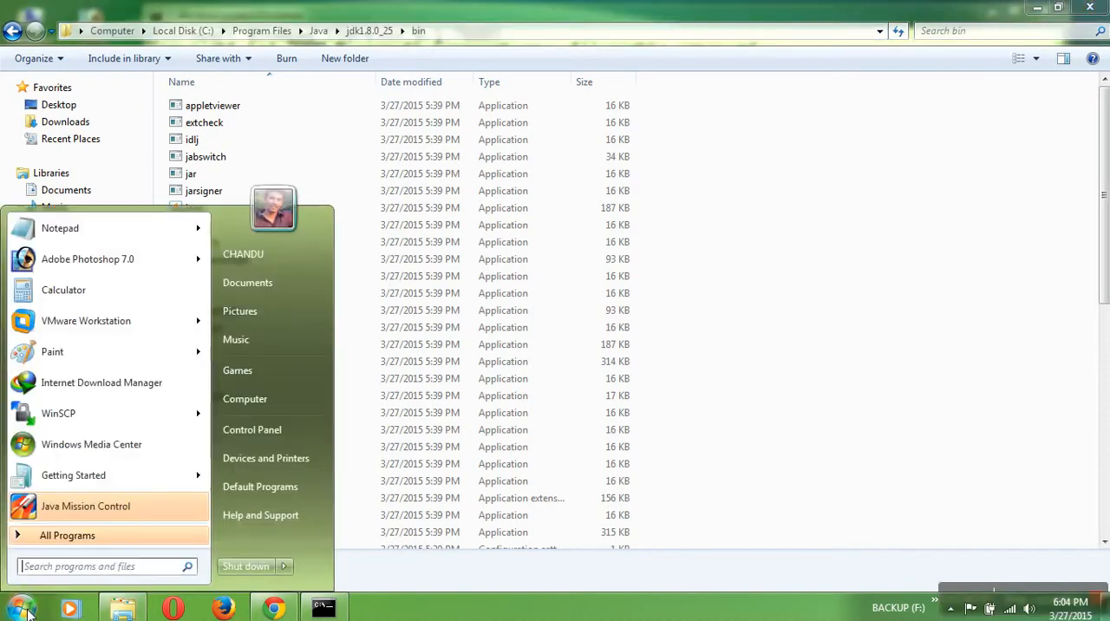
pyautogui.rightClick(249, 402)
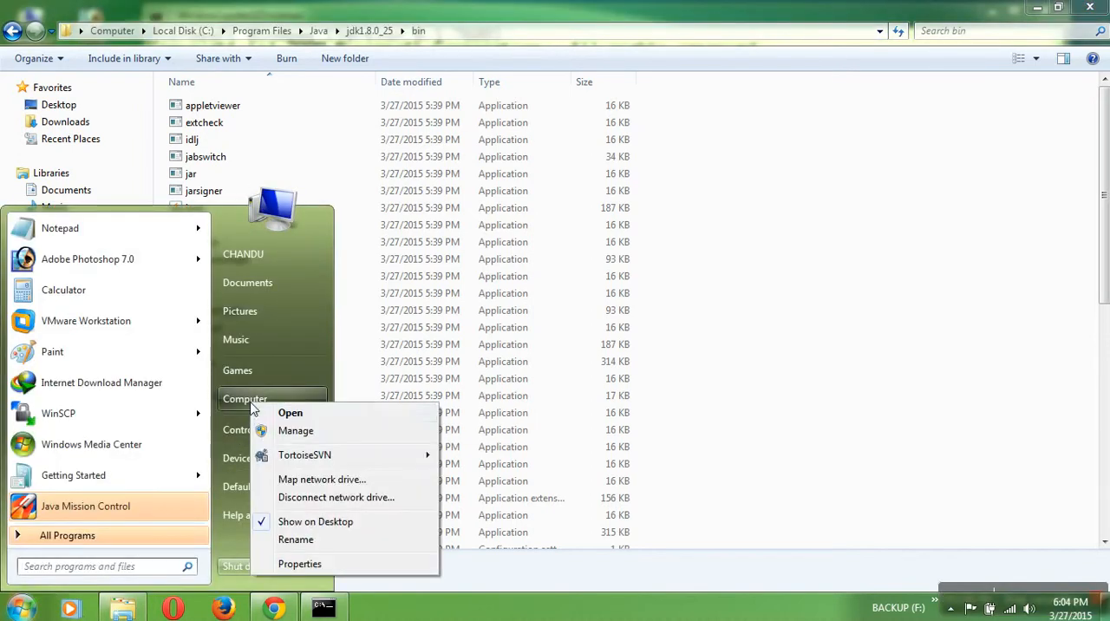
pyautogui.click(295, 565)
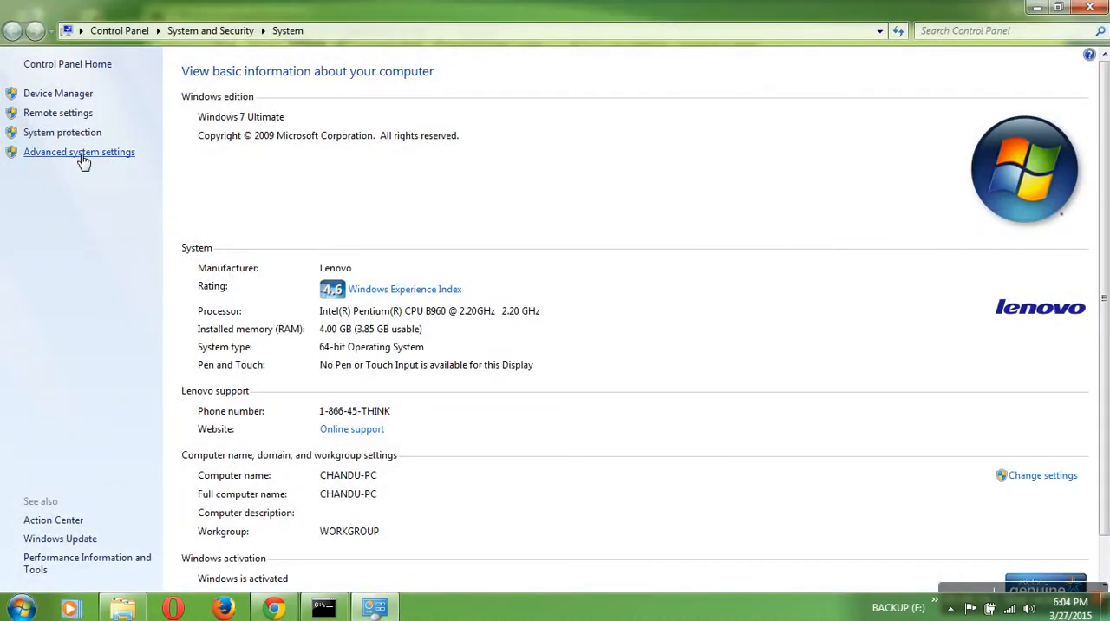
pyautogui.click(84, 153)
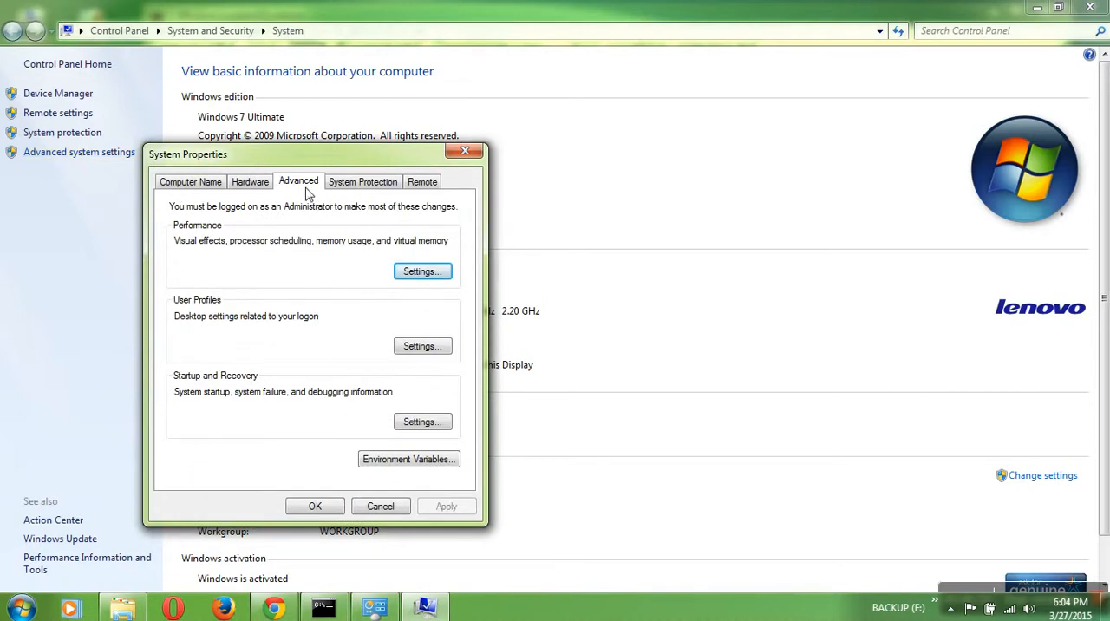
pyautogui.click(381, 460)
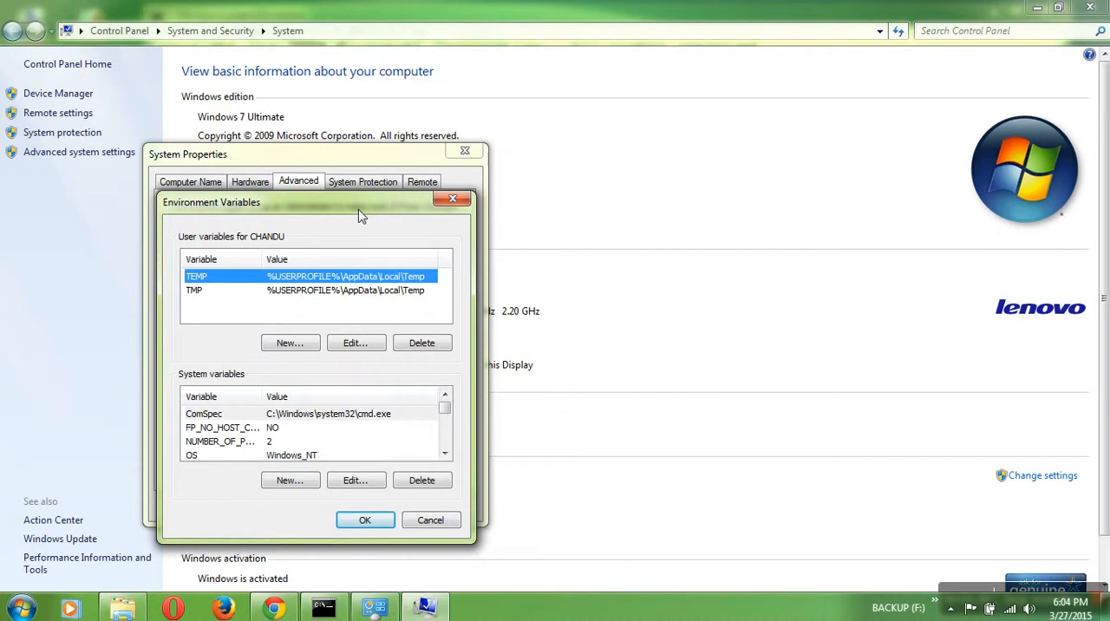
pyautogui.moveTo(358, 209); pyautogui.dragTo(425, 94)
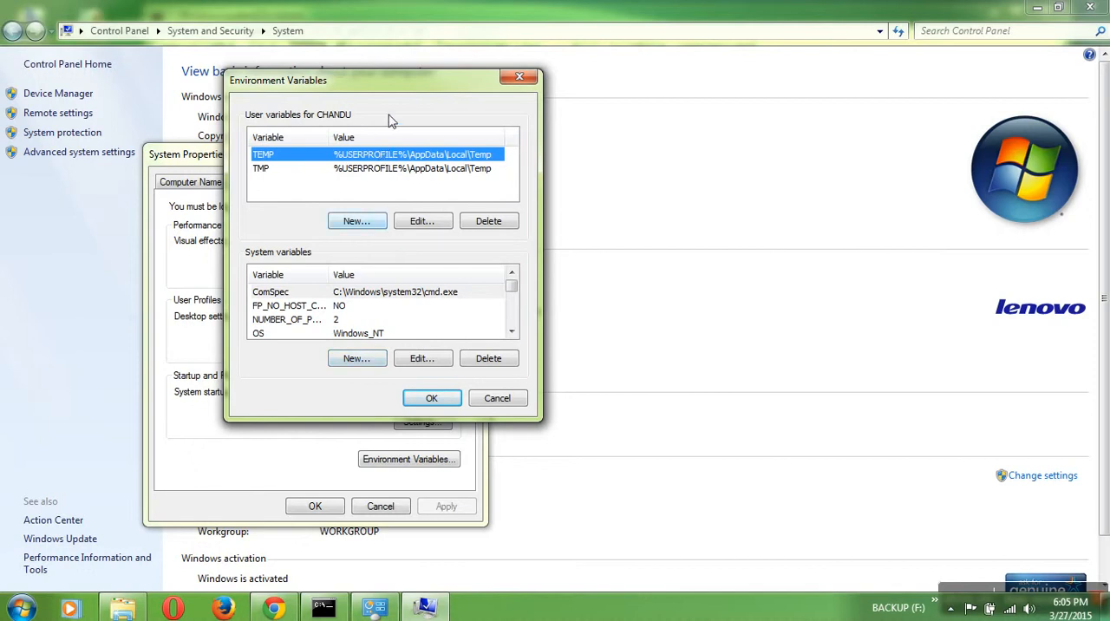
pyautogui.moveTo(398, 94); pyautogui.dragTo(420, 100)
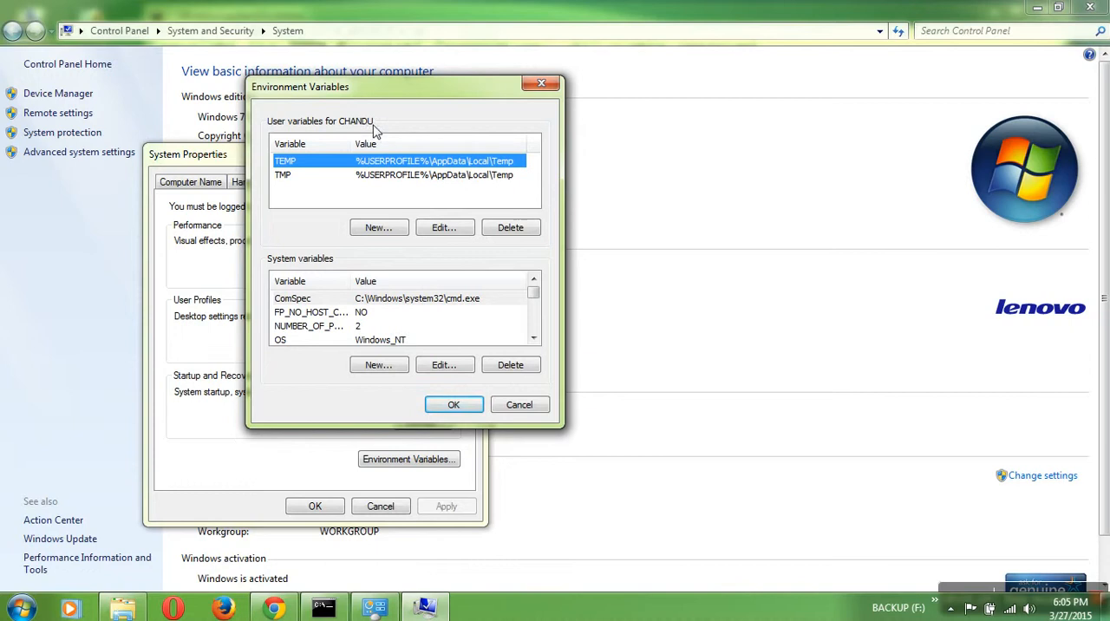
# - Start a new user variable named path and paste C:\Program Files\Java\jdk1.8.0_25\bin as its value
pyautogui.click(389, 233)
pyautogui.moveTo(434, 141); pyautogui.dragTo(627, 104)
pyautogui.write('path')
pyautogui.press('Tab')
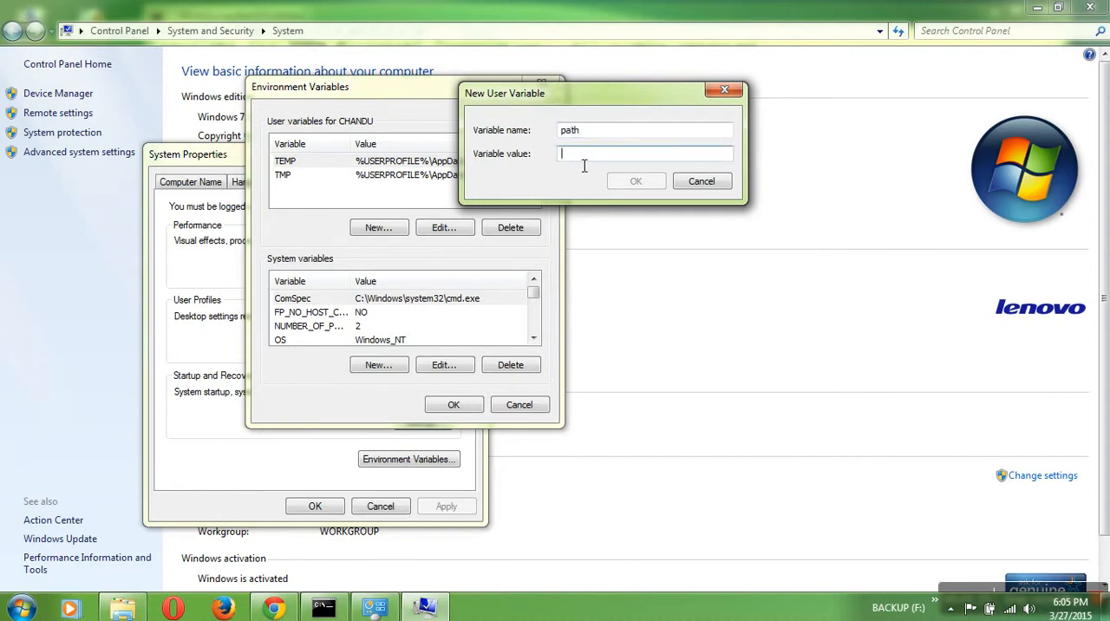
pyautogui.hotkey('ctrl', 'v')
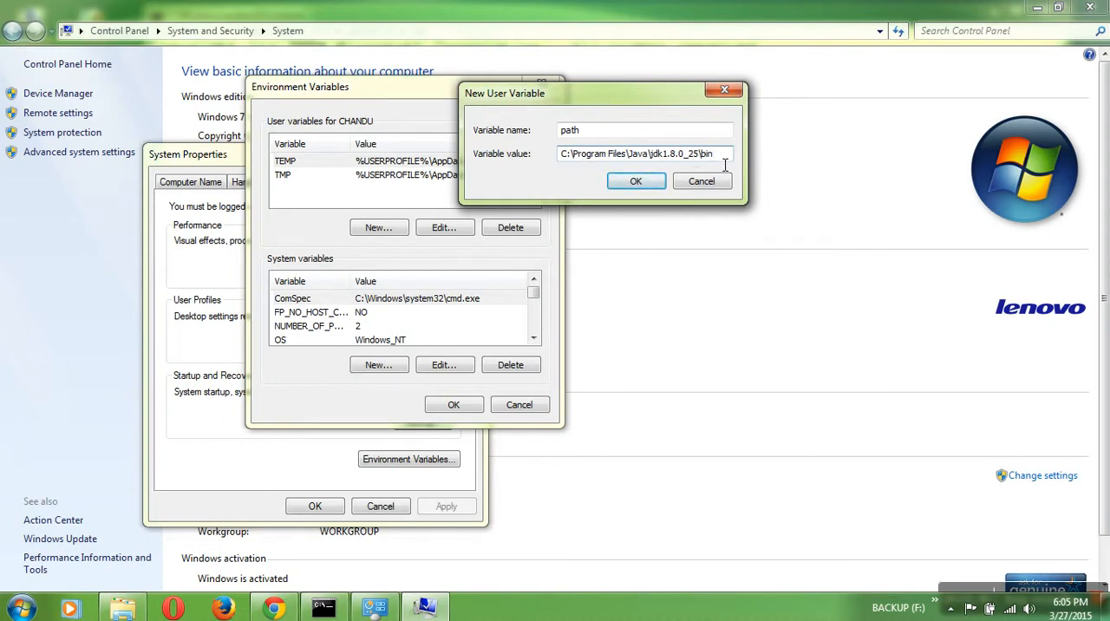
# - End the path variable's value with a single semicolon after bin and save the new user variable
pyautogui.write('.')
pyautogui.press('BackSpace')
pyautogui.hotkey('ctrl', 'v')
pyautogui.press('BackSpace')
pyautogui.press('BackSpace')
pyautogui.press('BackSpace')
pyautogui.press('BackSpace')
pyautogui.press('BackSpace')
pyautogui.press('BackSpace')
pyautogui.press('BackSpace')
pyautogui.press('BackSpace')
pyautogui.press('BackSpace')
pyautogui.press('BackSpace')
pyautogui.press('BackSpace')
pyautogui.press('BackSpace')
pyautogui.press('BackSpace')
pyautogui.press('BackSpace')
pyautogui.press('BackSpace')
pyautogui.press('BackSpace')
pyautogui.press('BackSpace')
pyautogui.press('BackSpace')
pyautogui.press('BackSpace')
pyautogui.press('BackSpace')
pyautogui.press('BackSpace')
pyautogui.press('BackSpace')
pyautogui.press('BackSpace')
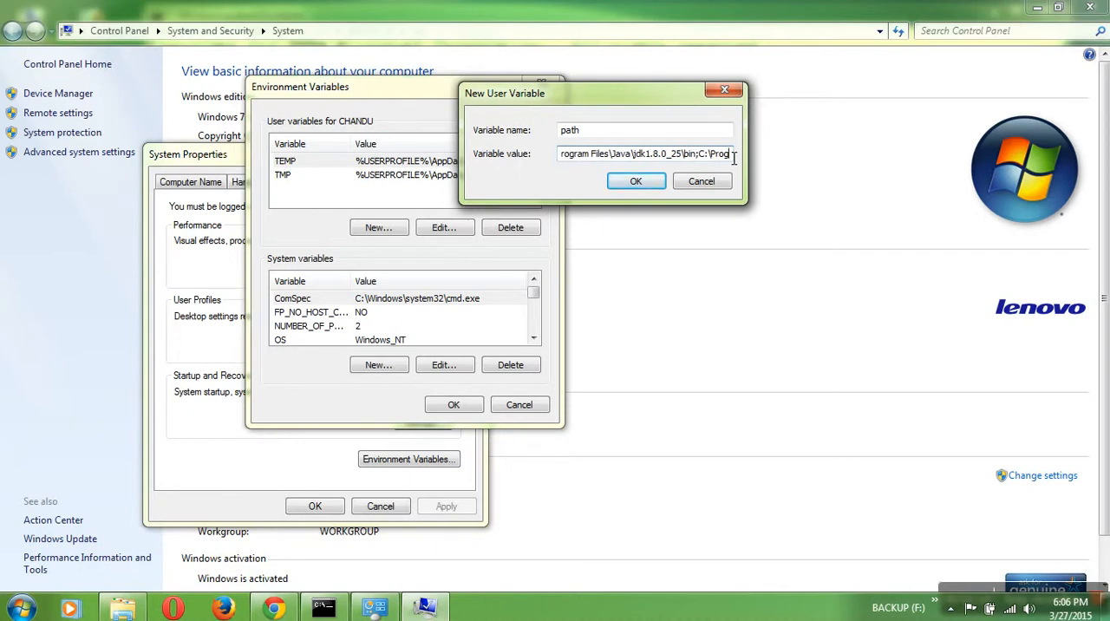
pyautogui.press('BackSpace')
pyautogui.press('BackSpace')
pyautogui.press('BackSpace')
pyautogui.press('BackSpace')
pyautogui.press('BackSpace')
pyautogui.press('BackSpace')
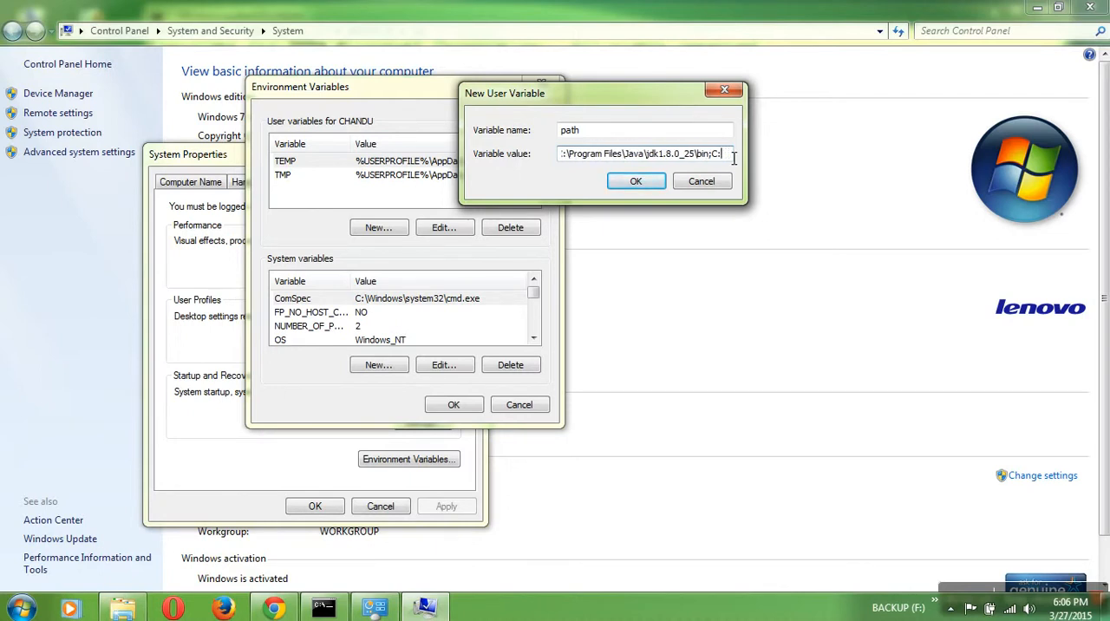
pyautogui.click(633, 181)
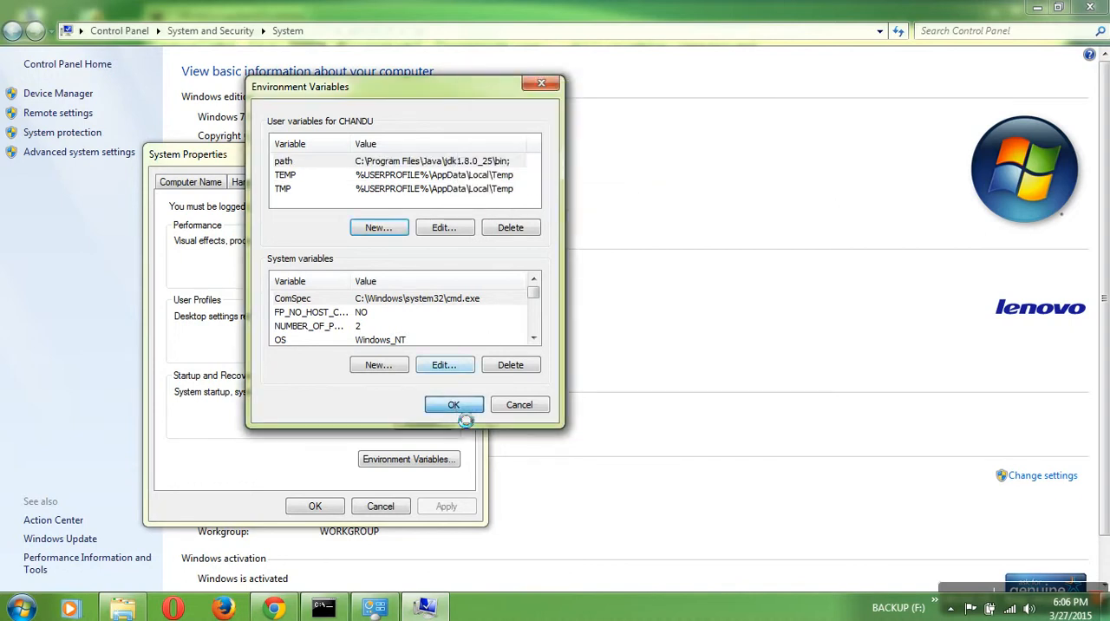
# - Apply the environment variable changes and close the System window and the JDK bin folder window
pyautogui.press('Return')
pyautogui.click(317, 505)
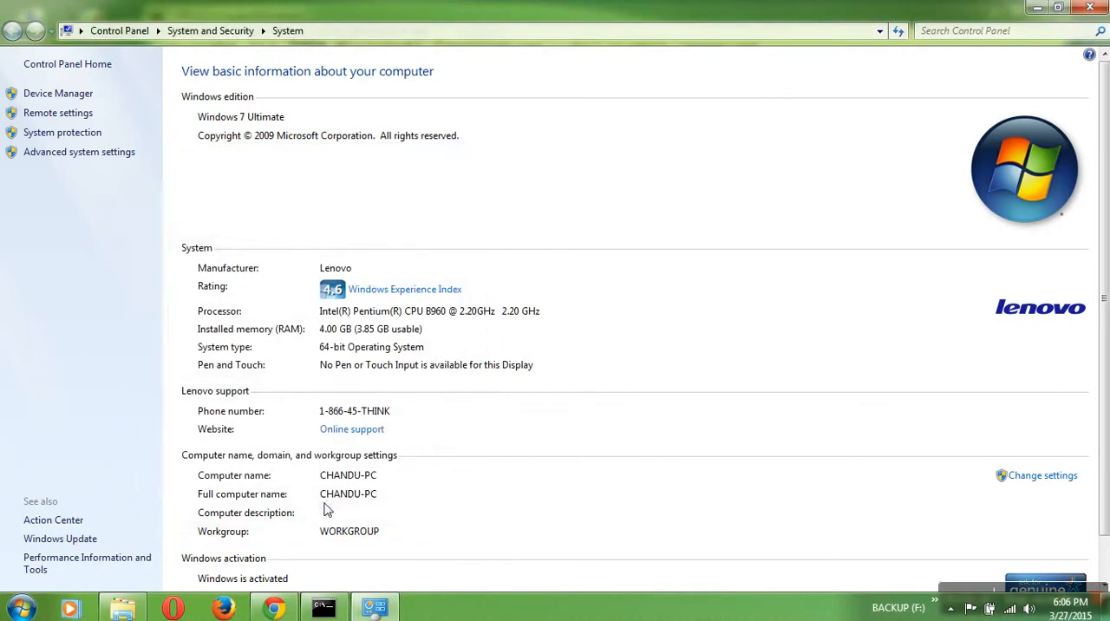
pyautogui.click(1089, 8)
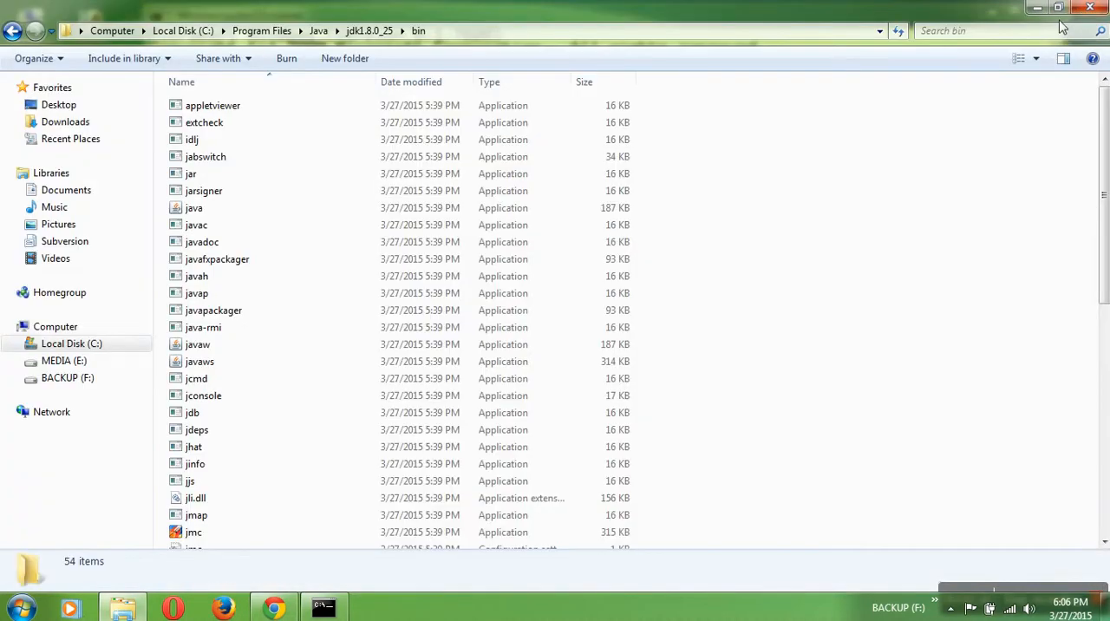
pyautogui.click(1087, 9)
# - Run java in the already open Command Prompt and exit that session
pyautogui.write('java')
pyautogui.press('Return')
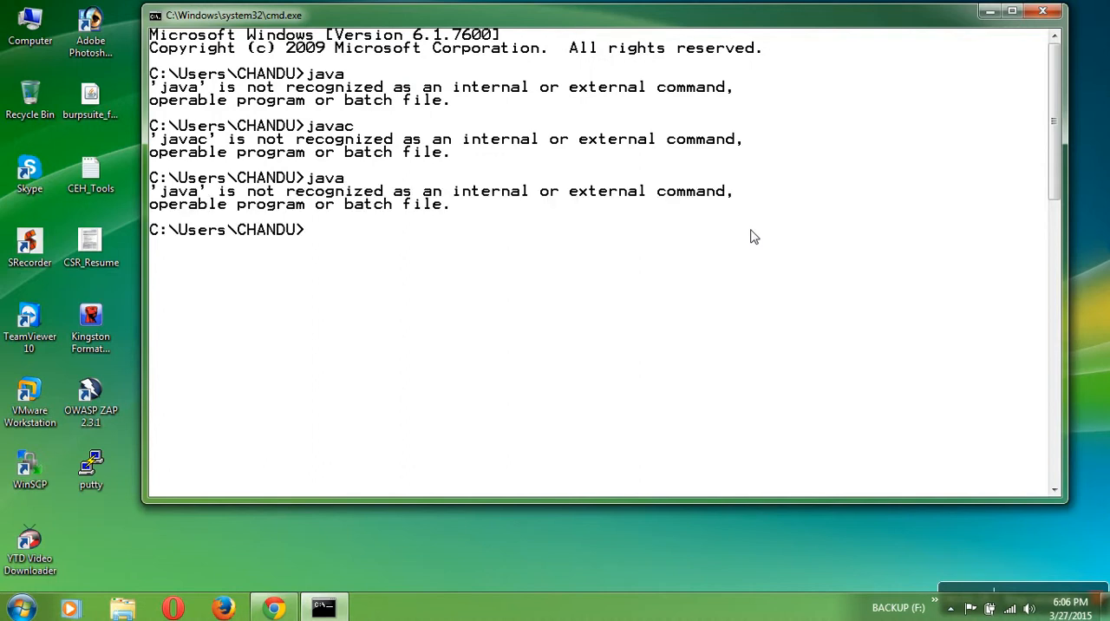
pyautogui.write('exit')
pyautogui.press('Return')
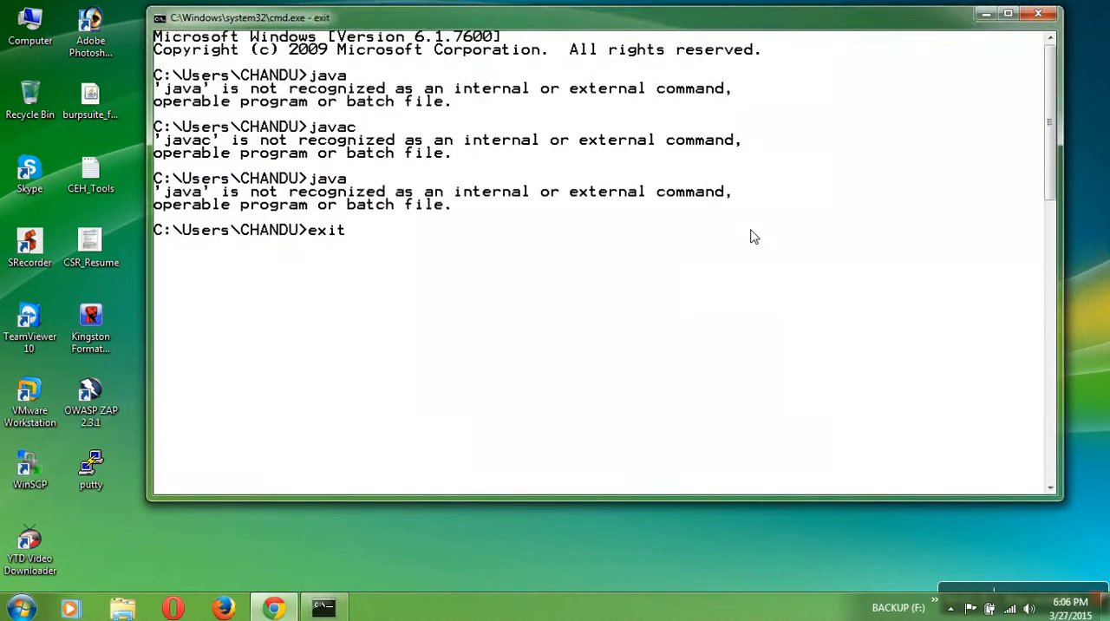
# - Open a new Command Prompt with cmd and run java to test the path setting
pyautogui.press('super+r')
pyautogui.write('cmd')
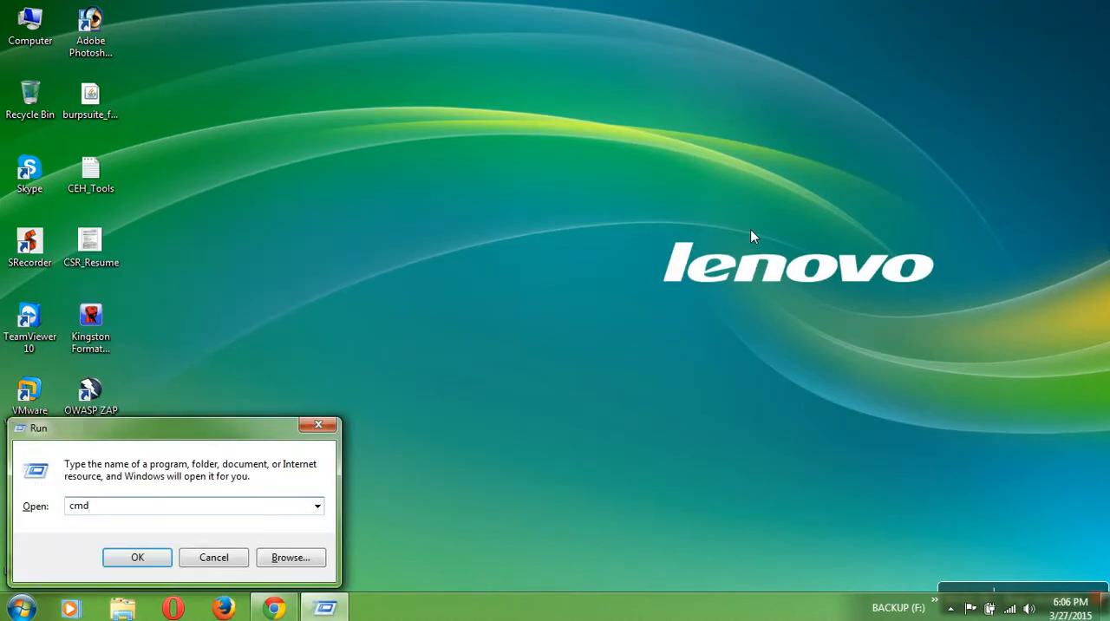
pyautogui.press('Return')
pyautogui.write('java')
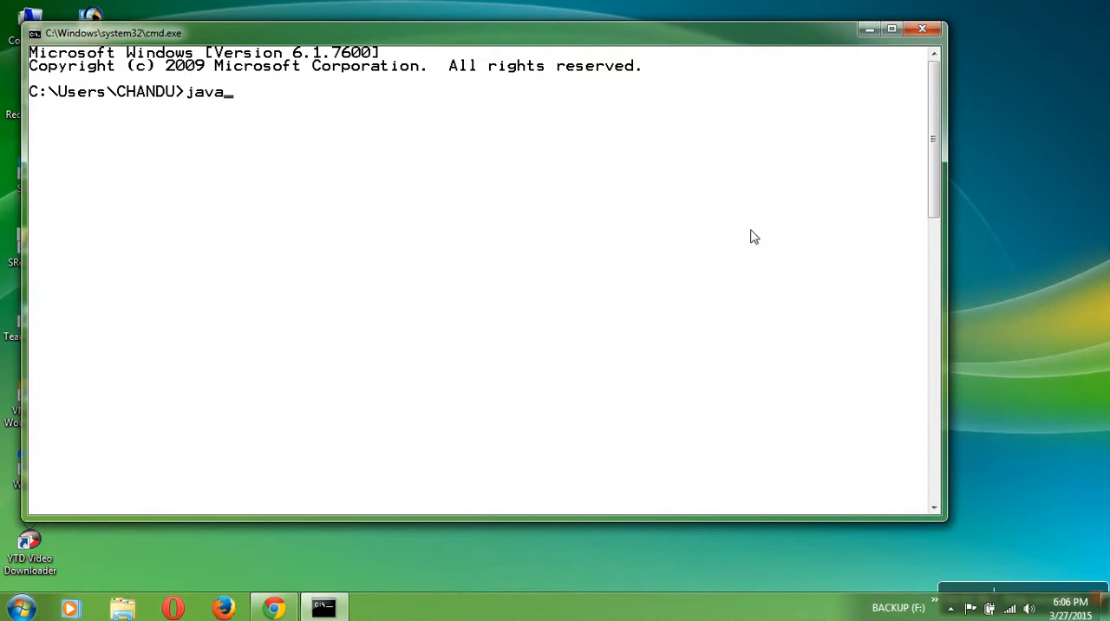
pyautogui.press('Return')
# - Reposition the Command Prompt window and run javac to test the Java compiler
pyautogui.moveTo(657, 43); pyautogui.dragTo(730, 53)
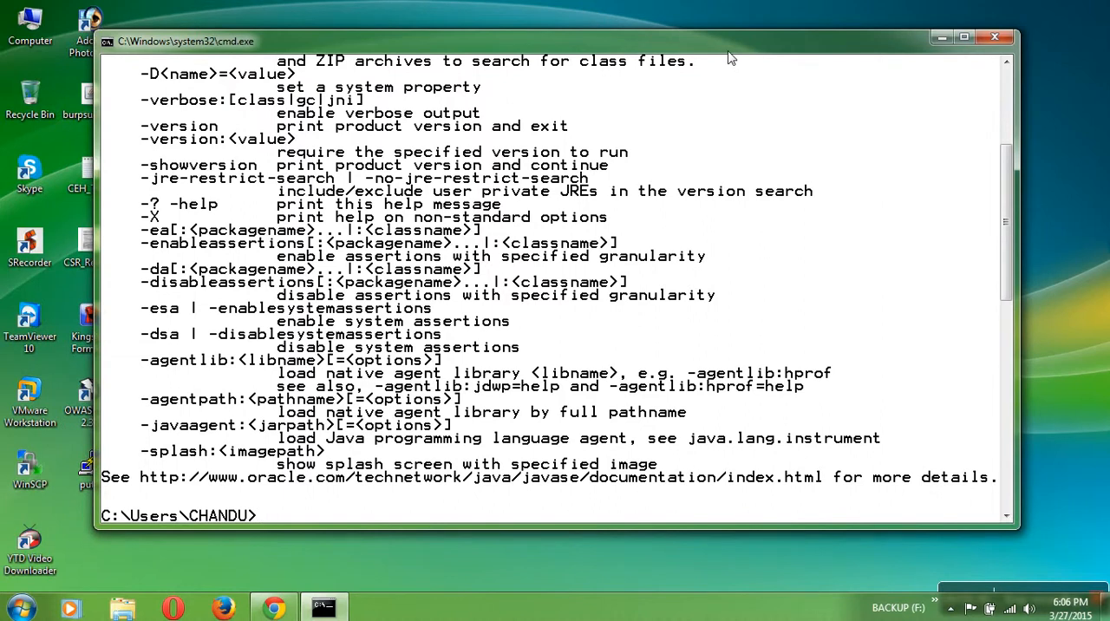
pyautogui.write('javac')
pyautogui.press('Return')
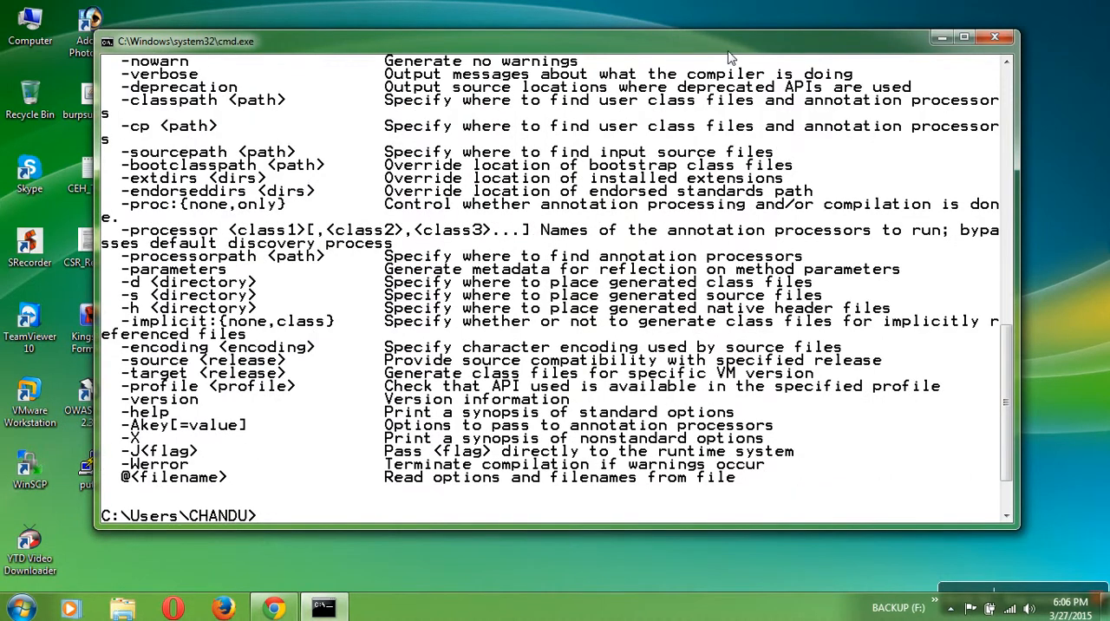